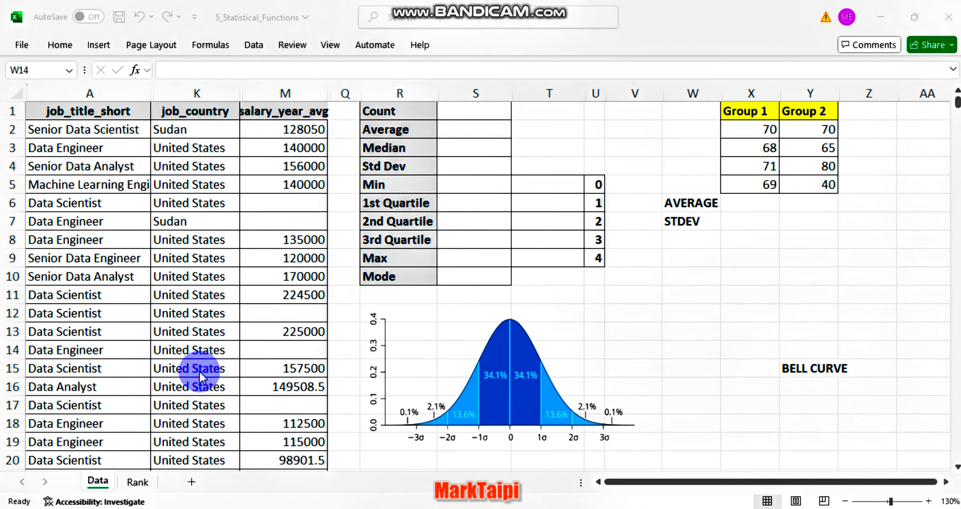
# On the Rank sheet, fit the Average Salaries column to its contents and view the top-paying jobs chart
pyautogui.click(140, 482)
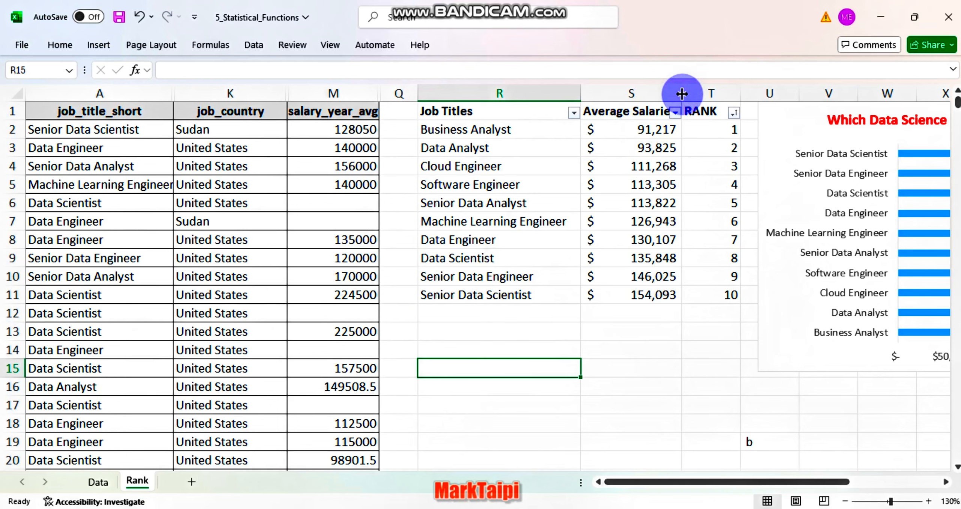
pyautogui.doubleClick(682, 93)
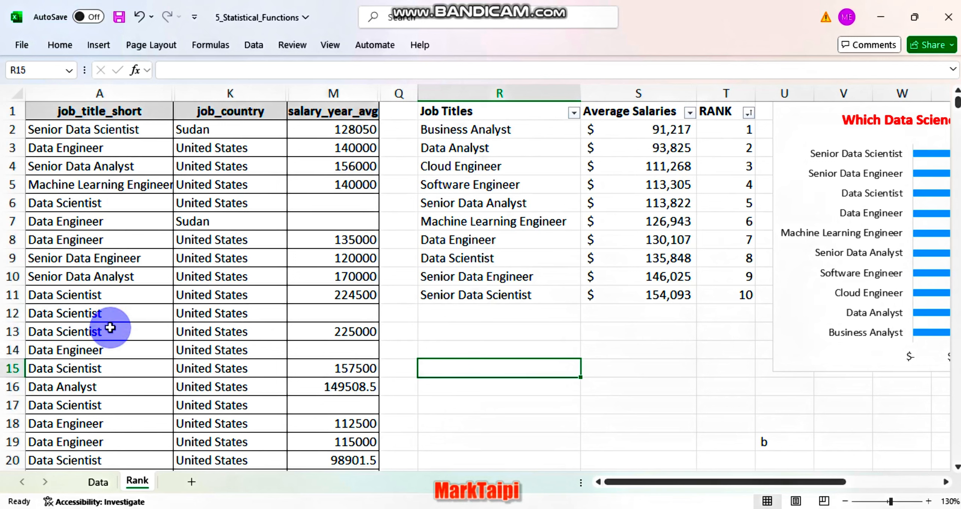
pyautogui.hscroll(5, 622, 279)
pyautogui.scroll(-1, 622, 280)
pyautogui.scroll(1, 625, 282)
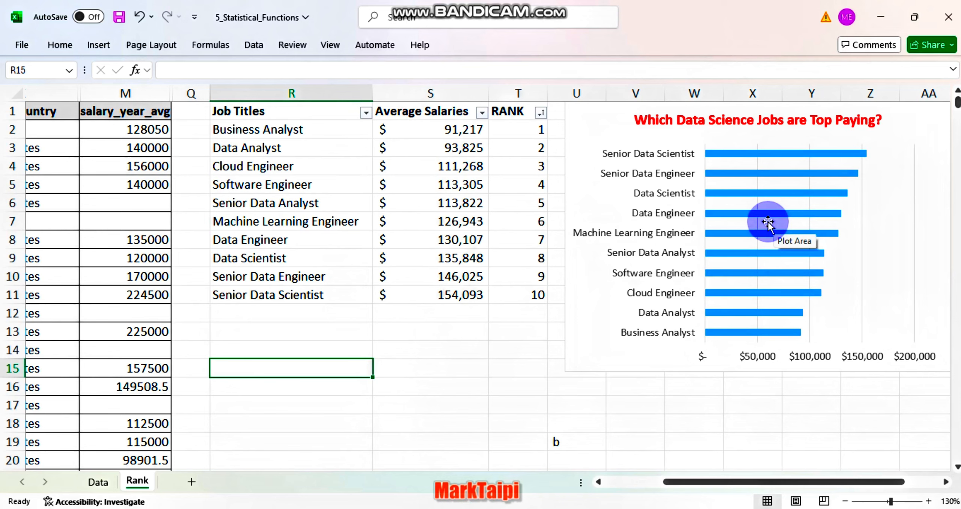
# On the Data sheet, check how far the records extend down the job_title_short column
pyautogui.click(98, 482)
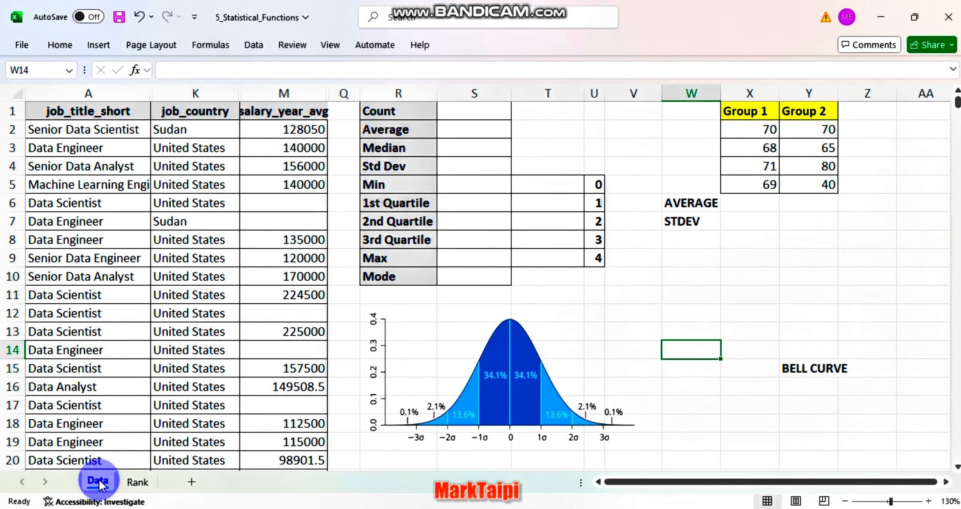
pyautogui.click(55, 113)
pyautogui.hotkey('ctrl', 'Down')
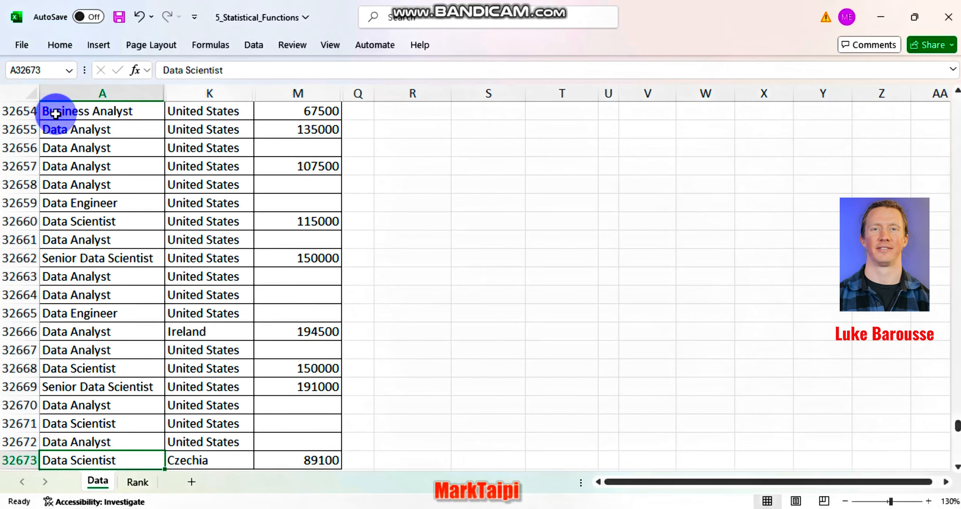
pyautogui.hotkey('ctrl', 'Up')
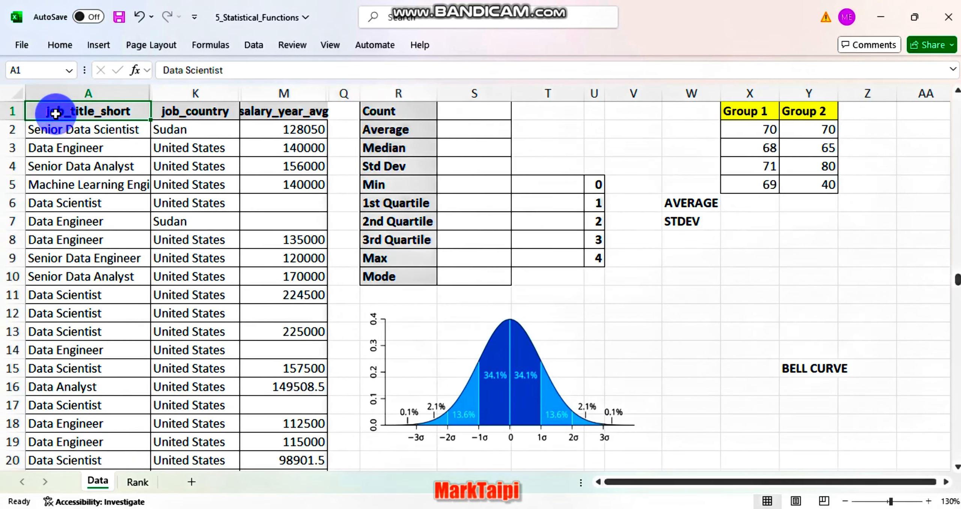
# Calculate the Count in cell S1 with COUNT over the whole salary_year_avg column M
pyautogui.click(483, 112)
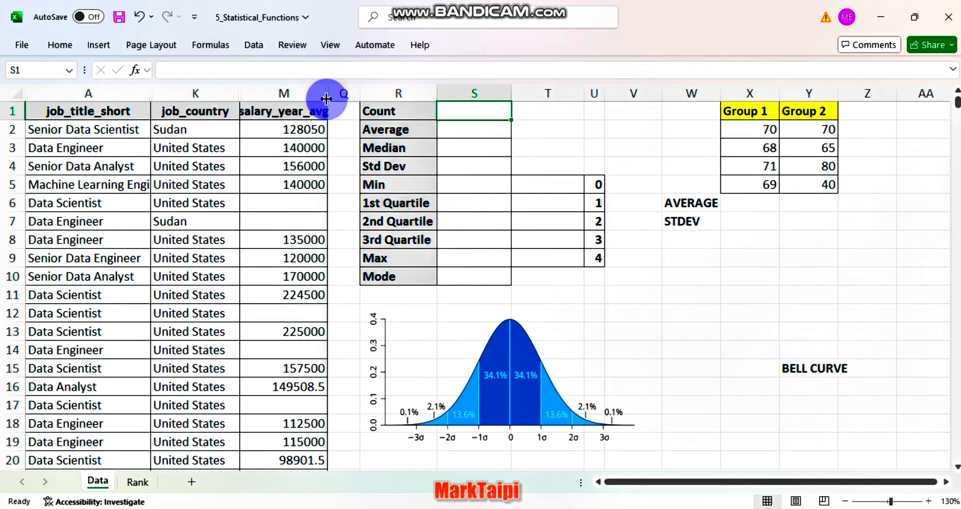
pyautogui.write('=')
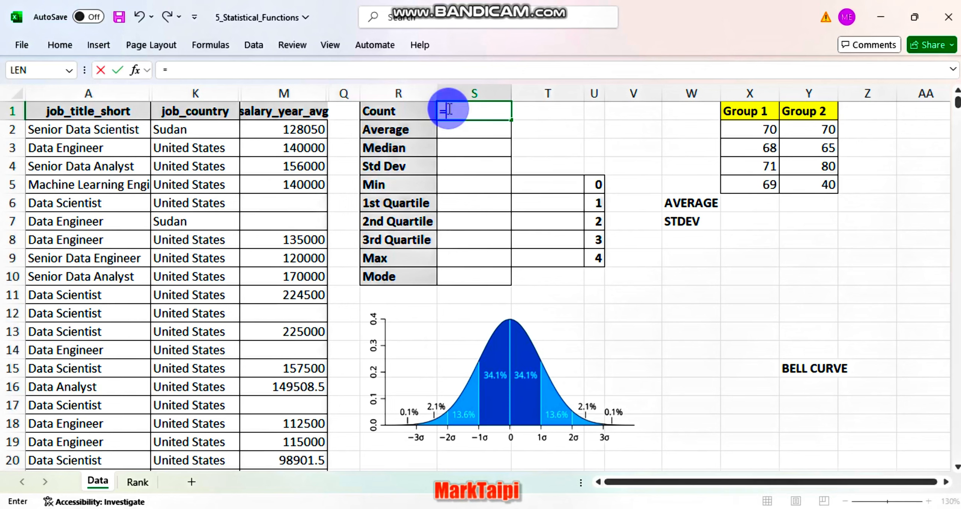
pyautogui.write('count')
pyautogui.press('Tab')
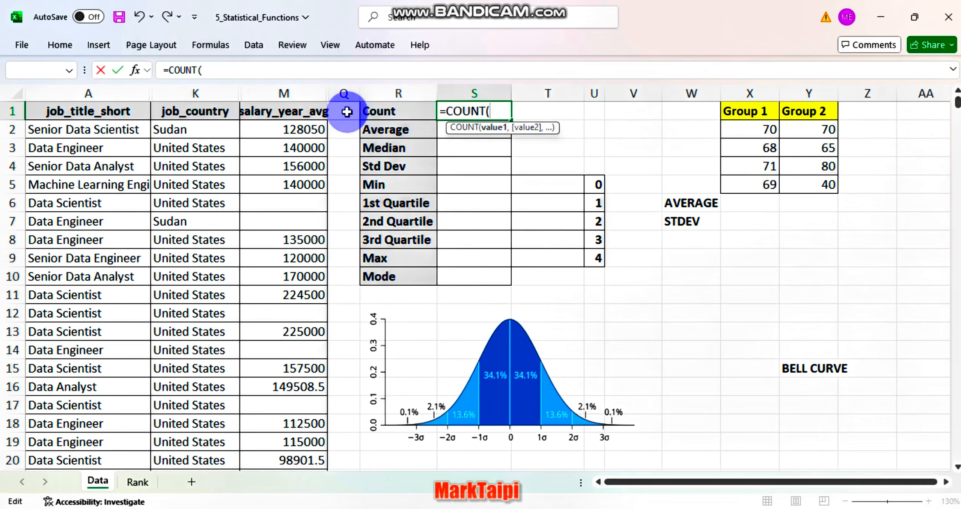
pyautogui.click(285, 94)
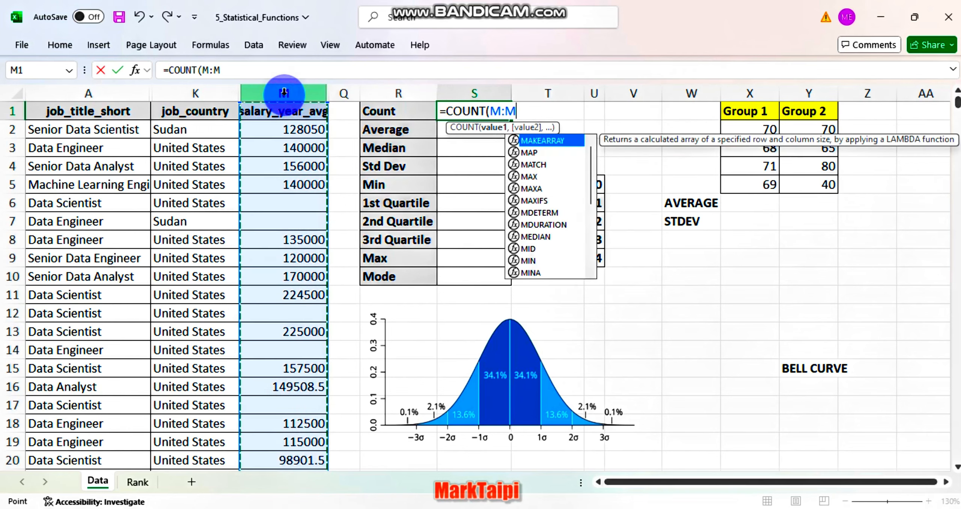
pyautogui.press('Return')
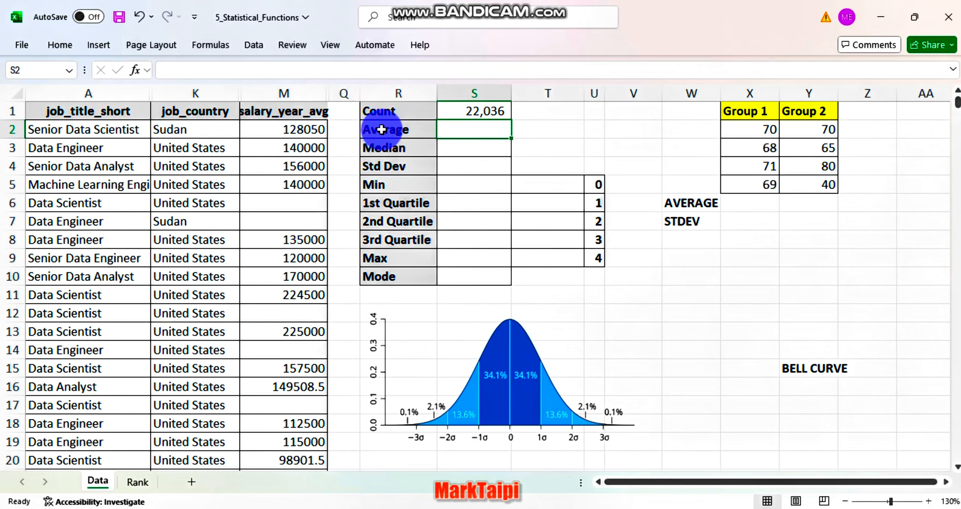
# Calculate the Average in cell S2 with AVERAGE over the whole salary_year_avg column M
pyautogui.write('=averah')
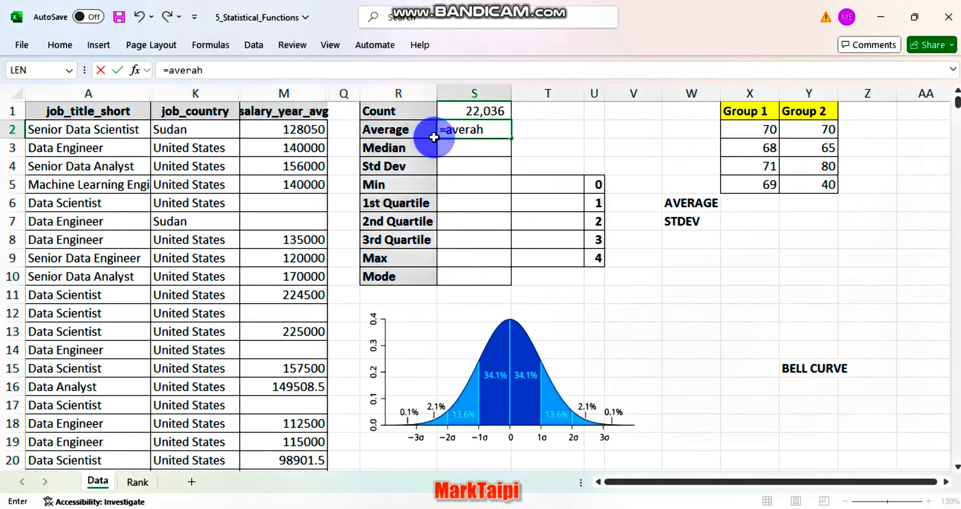
pyautogui.press('BackSpace')
pyautogui.write('ge(')
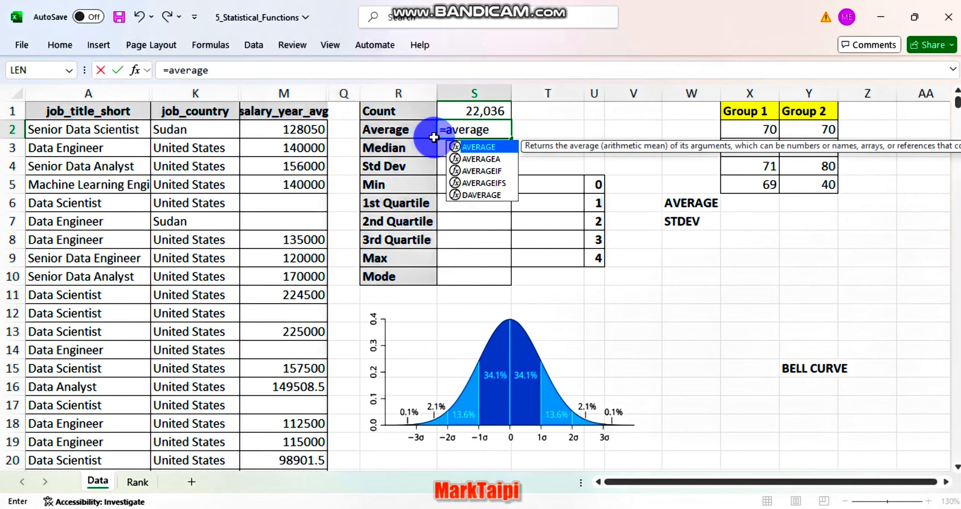
pyautogui.click(283, 94)
pyautogui.press('Return')
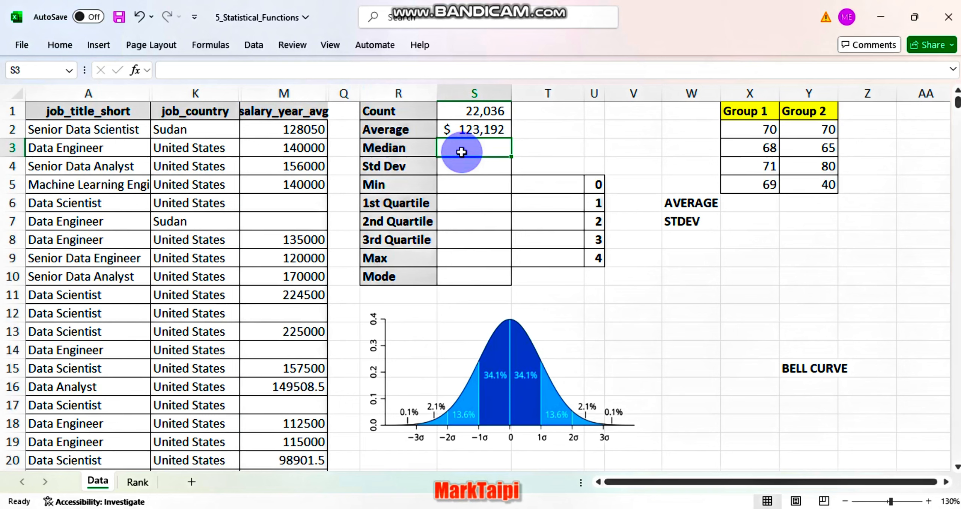
# Calculate the Median in cell S3 with MEDIAN over the whole salary_year_avg column M
pyautogui.write('=median')
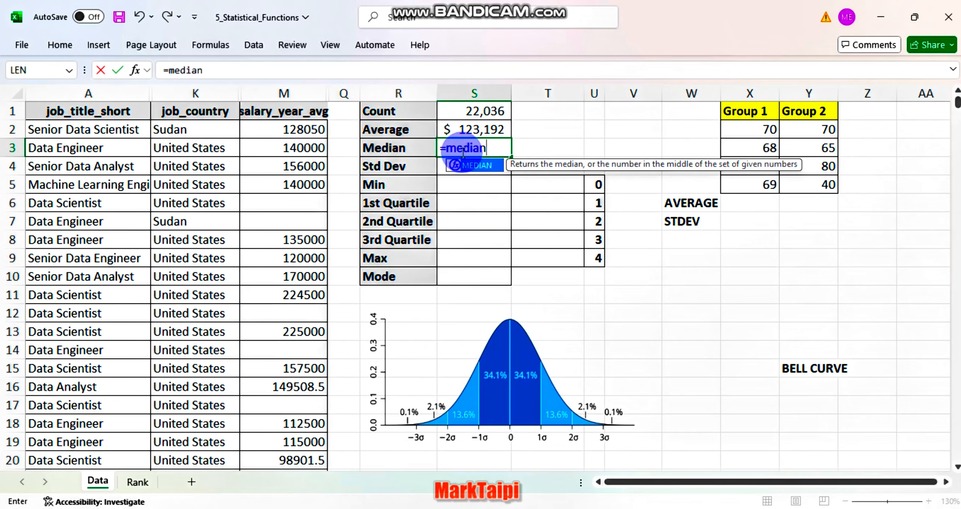
pyautogui.press('Tab')
pyautogui.click(300, 95)
pyautogui.press('Return')
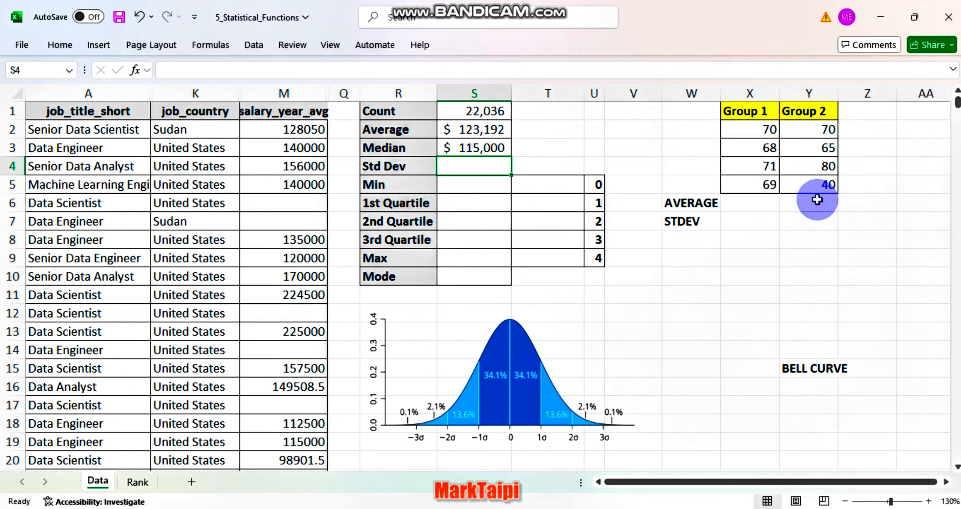
# Calculate the Group 1 average in X6 with =AVERAGE(X2:X5) and fill the formula across to Group 2
pyautogui.click(742, 206)
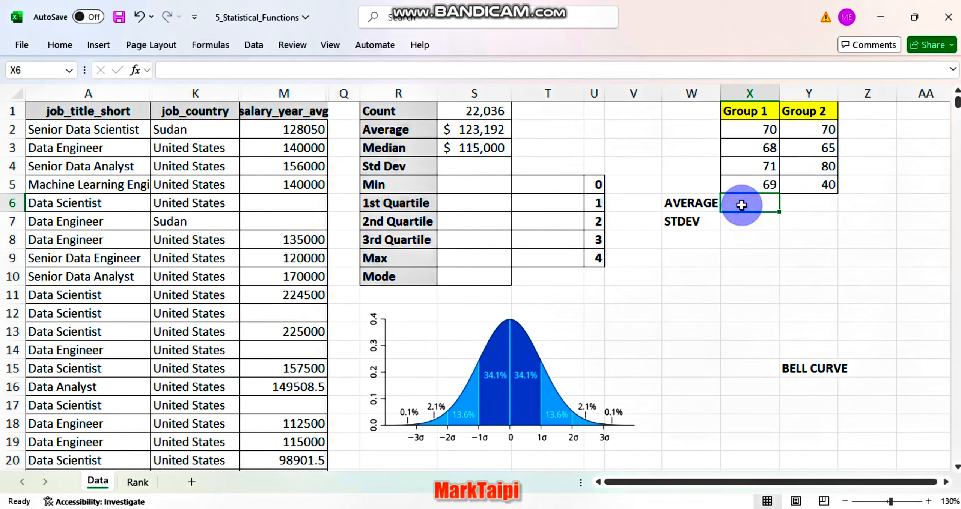
pyautogui.write('=avera')
pyautogui.press('Tab')
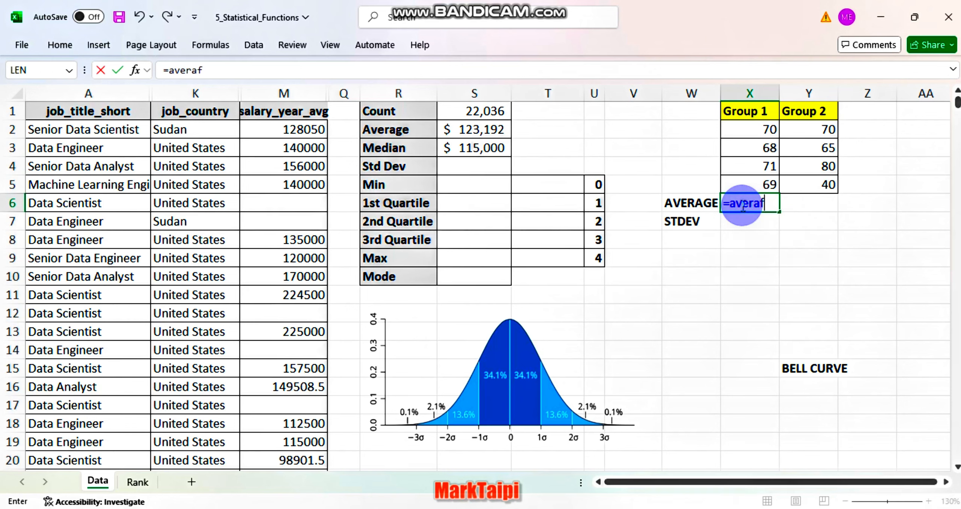
pyautogui.moveTo(761, 129); pyautogui.dragTo(763, 182)
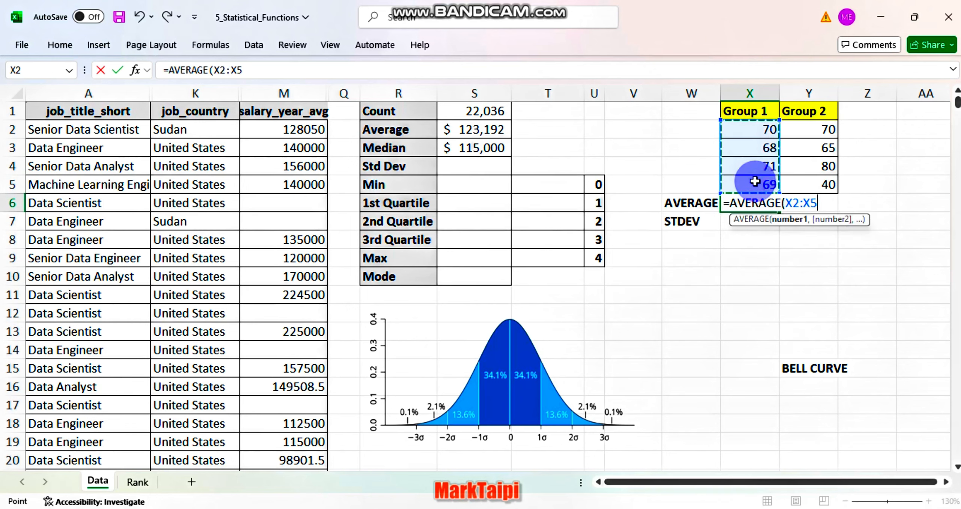
pyautogui.hotkey('ctrl', 'Return')
pyautogui.moveTo(779, 212); pyautogui.dragTo(824, 205)
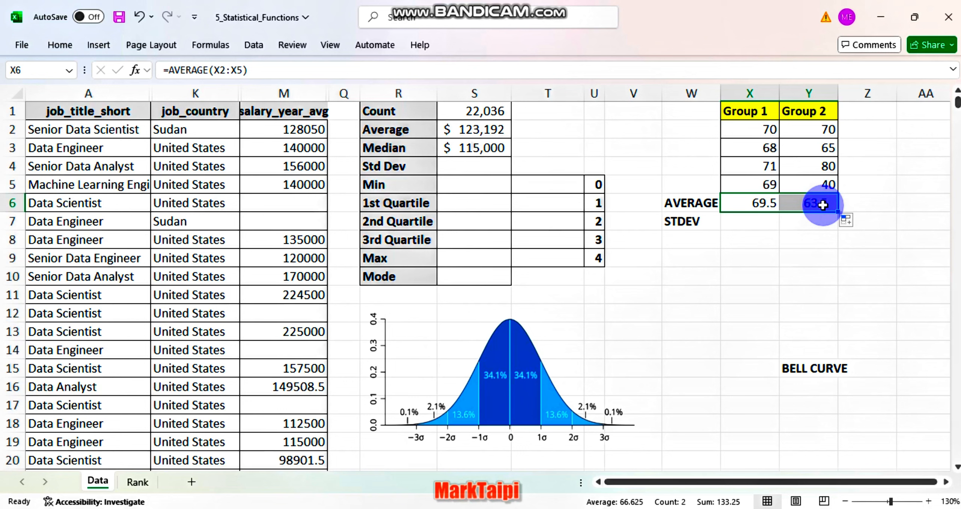
# Calculate the Group 1 sample standard deviation in X7 with =STDEV.S(X2:X5) and fill it across to Group 2
pyautogui.click(746, 224)
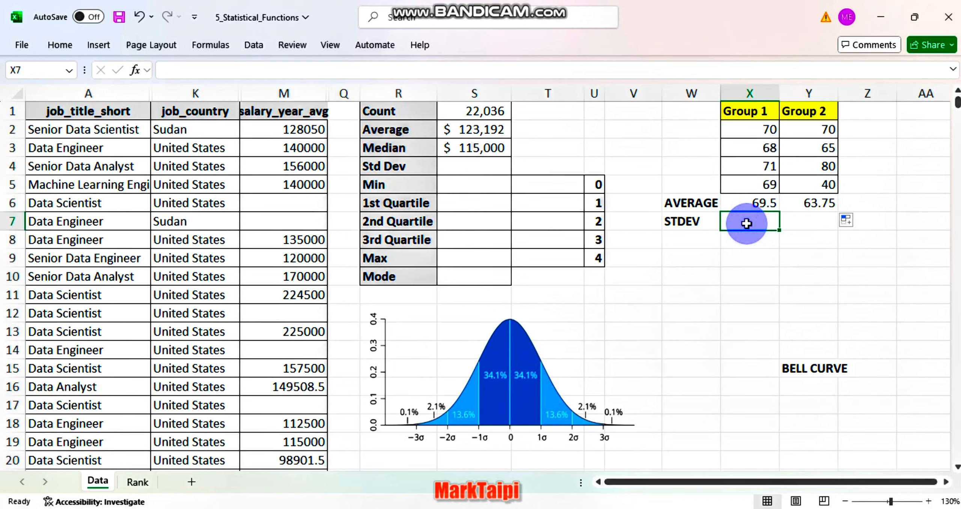
pyautogui.write('=')
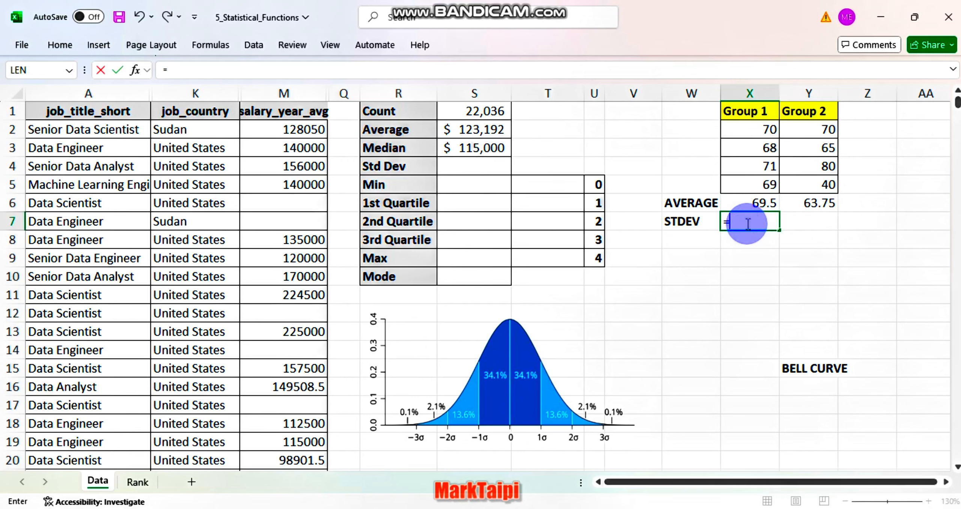
pyautogui.write('std')
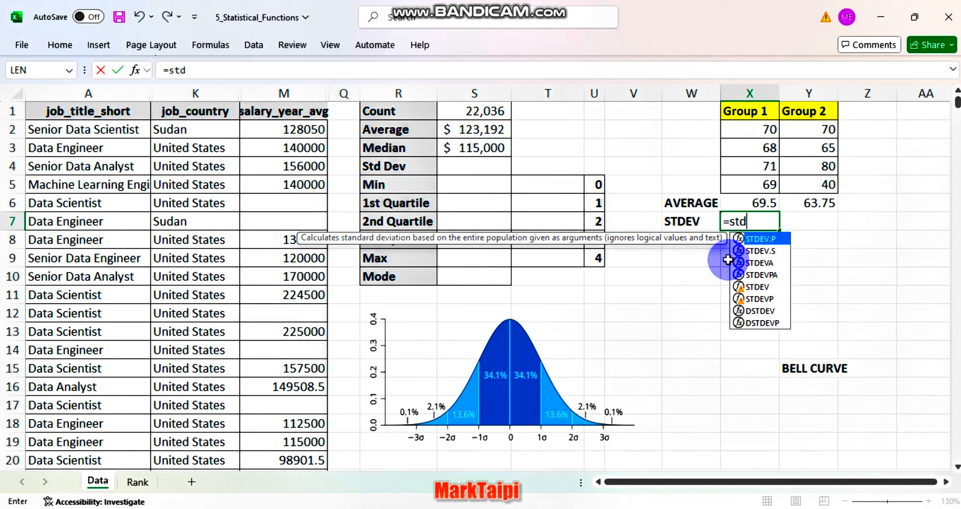
pyautogui.click(769, 251)
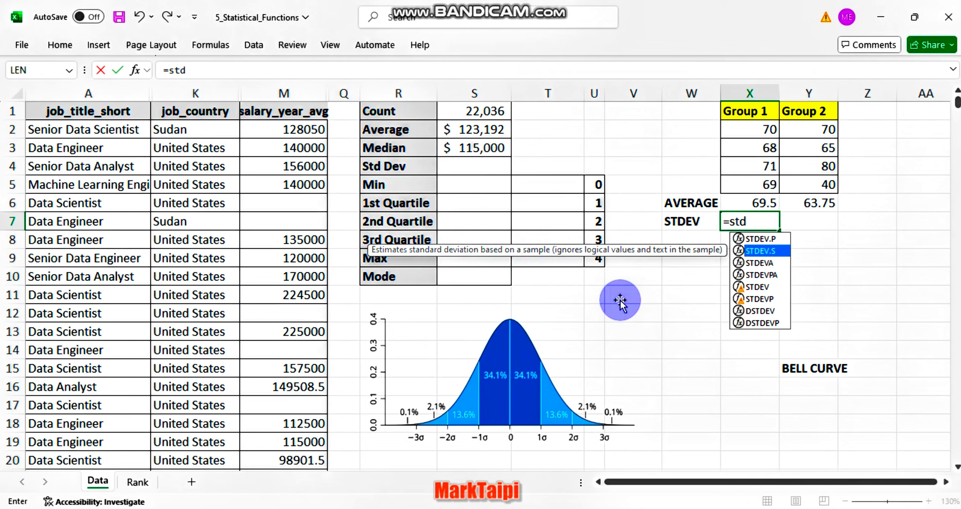
pyautogui.doubleClick(762, 251)
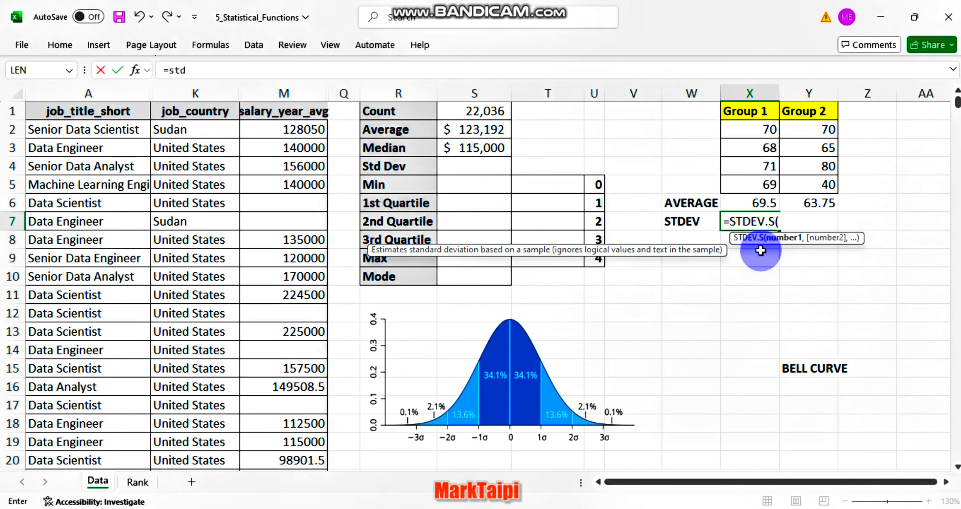
pyautogui.moveTo(761, 126); pyautogui.dragTo(760, 184)
pyautogui.press('Return')
pyautogui.moveTo(780, 229); pyautogui.dragTo(814, 224)
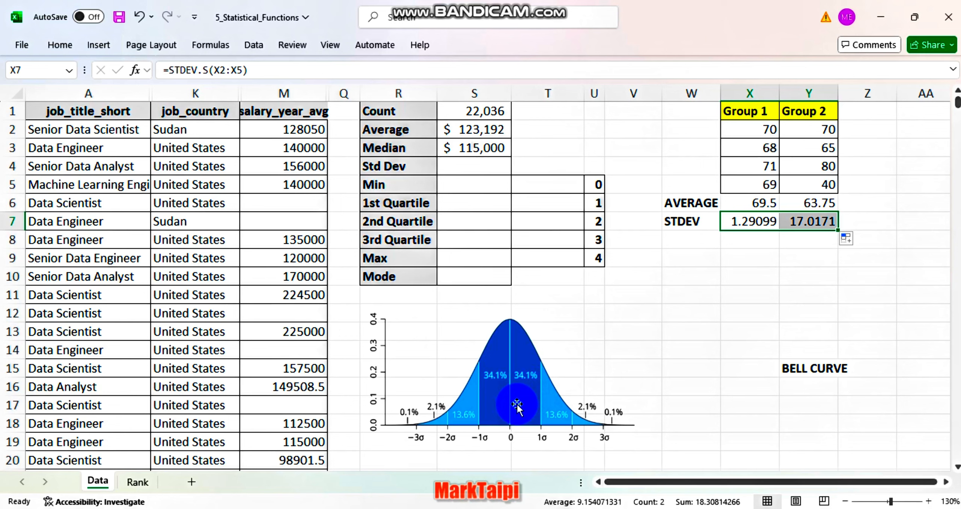
# Calculate the Std Dev in cell S4 with STDEV.S over the salary_year_avg column M
pyautogui.click(471, 169)
pyautogui.write('=stde')
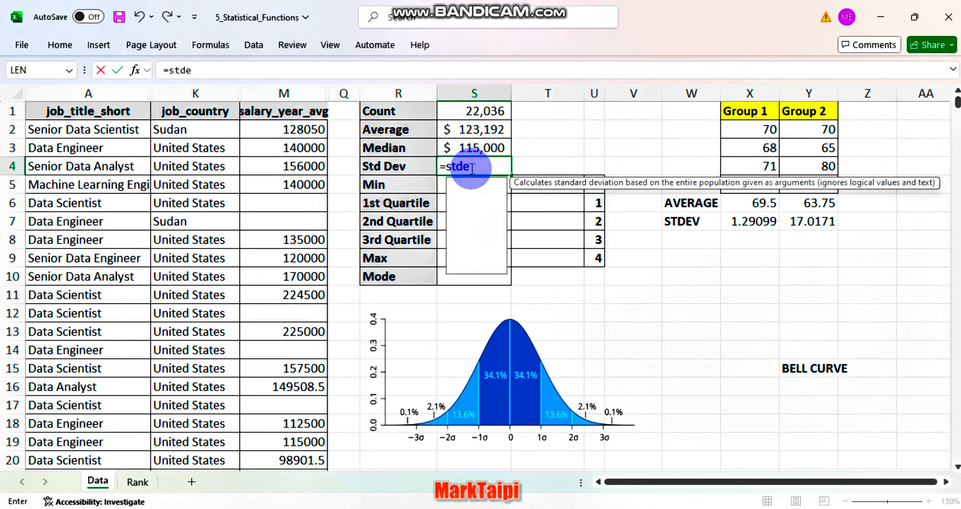
pyautogui.write('v')
pyautogui.doubleClick(496, 200)
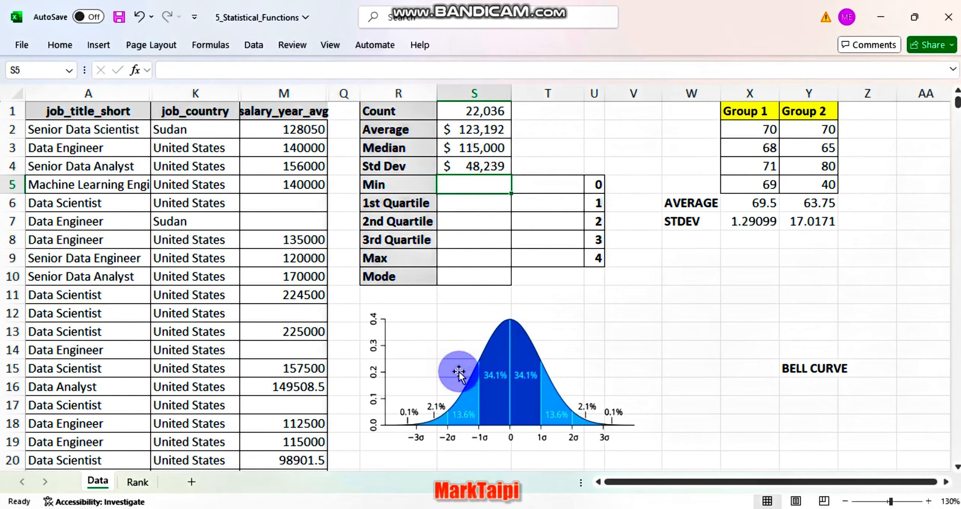
# In cell T2, subtract the standard deviation from the average salary with =S2-S4
pyautogui.click(532, 131)
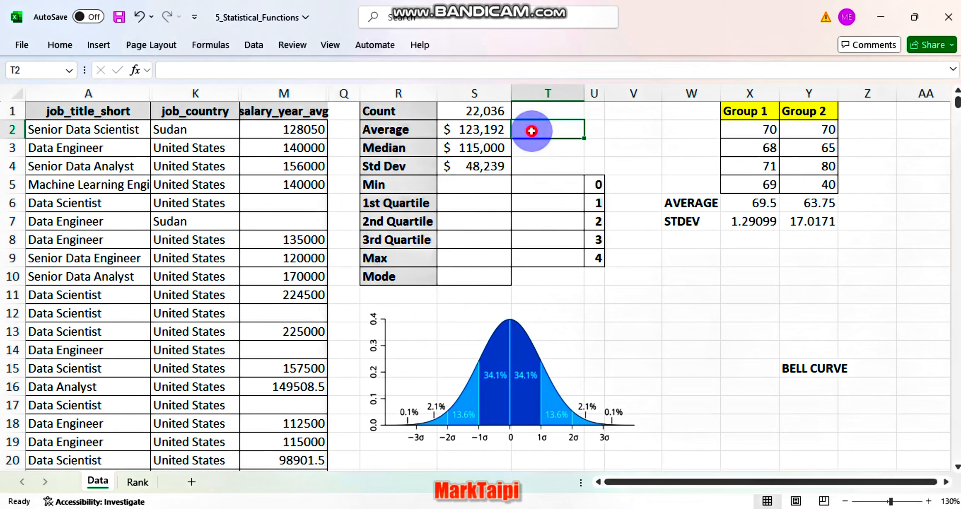
pyautogui.write('=')
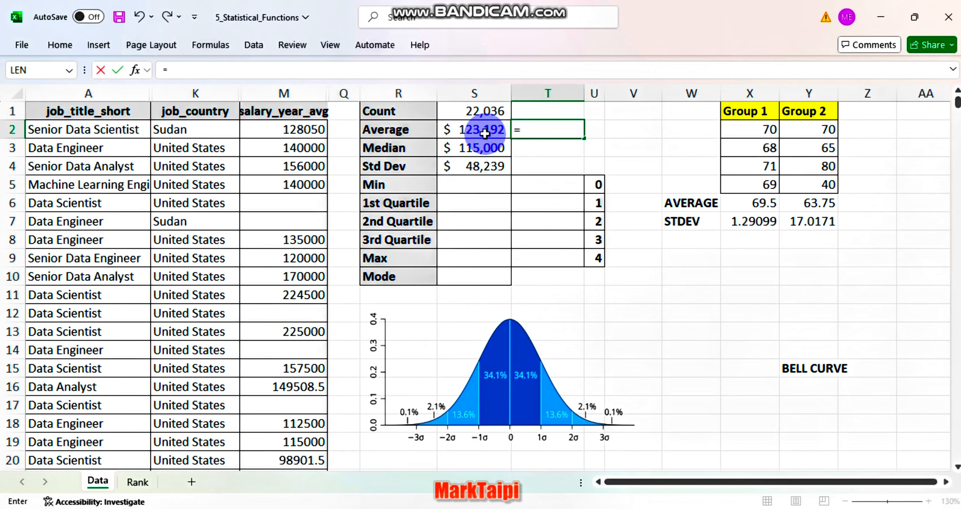
pyautogui.click(484, 134)
pyautogui.write('-')
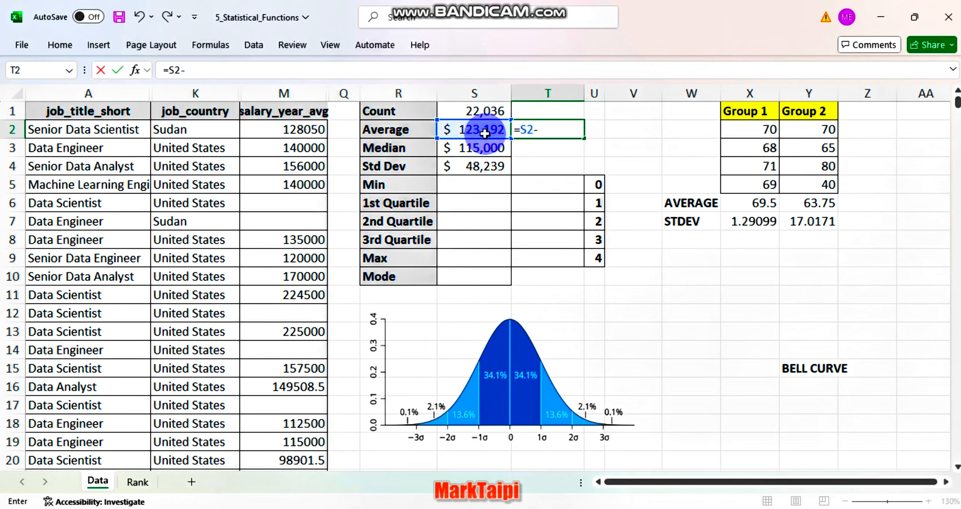
pyautogui.click(490, 166)
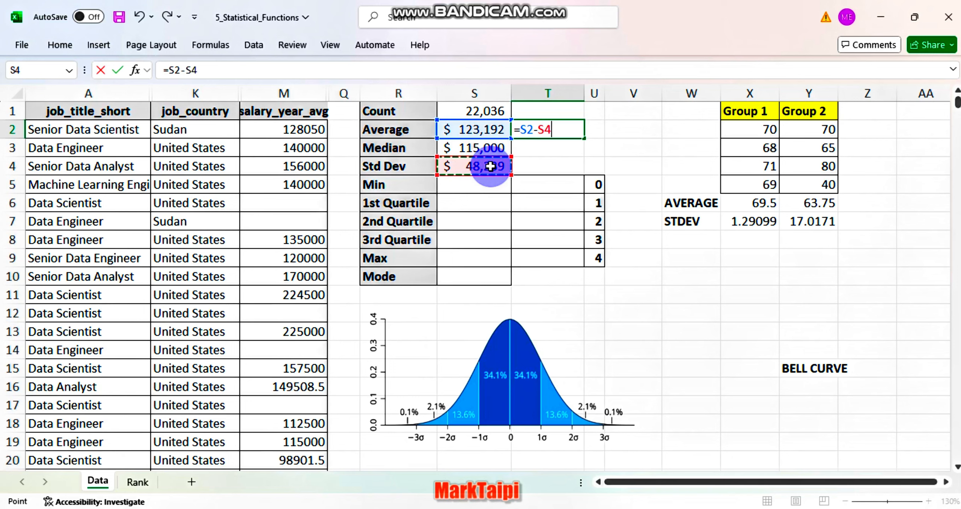
pyautogui.press('Return')
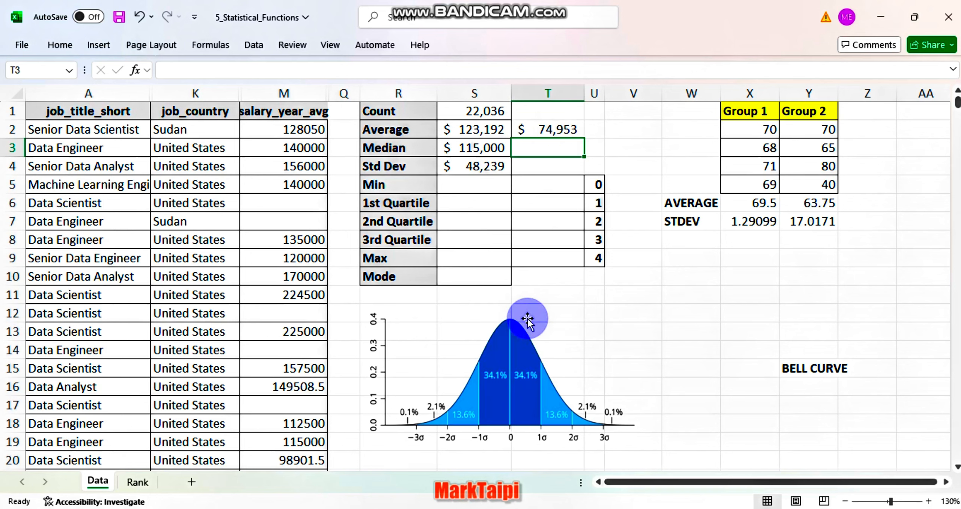
# In cell T3, add the standard deviation to the average salary with =S2+S4
pyautogui.write('=')
pyautogui.click(466, 130)
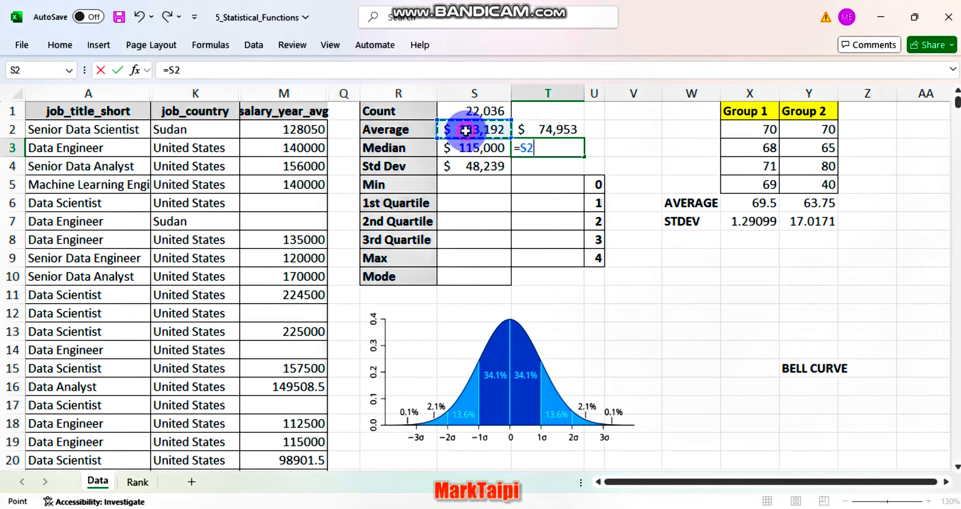
pyautogui.write('=')
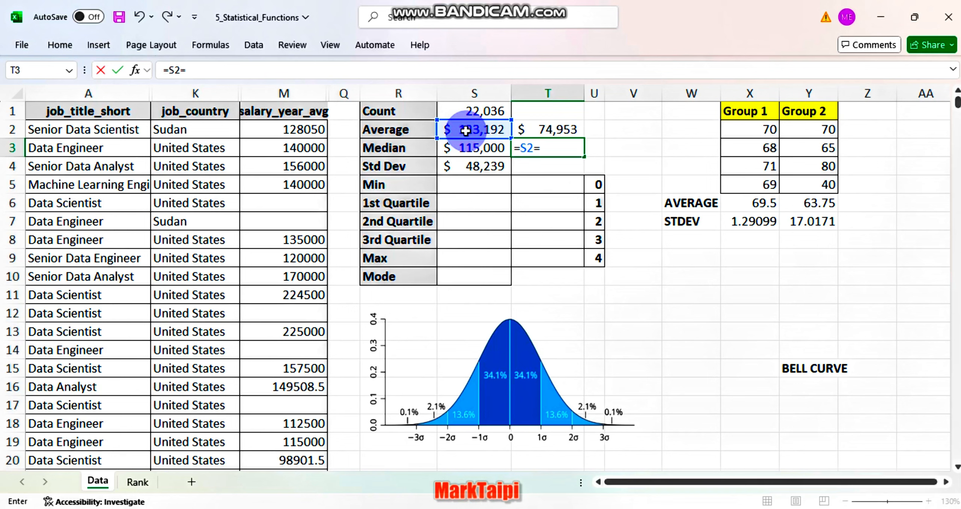
pyautogui.click(482, 170)
pyautogui.press('Return')
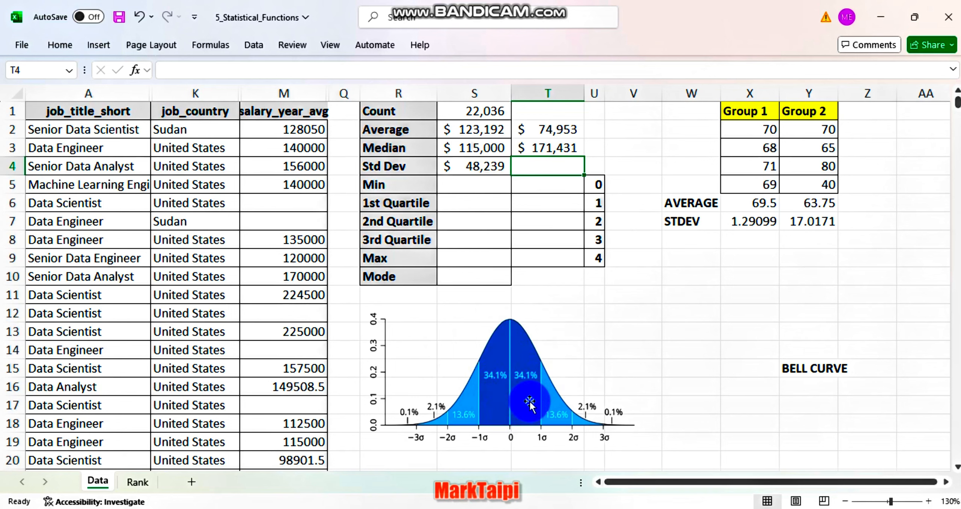
# Calculate the Min in cell S5 with MIN over the whole salary_year_avg column M
pyautogui.click(448, 187)
pyautogui.write('=min(')
pyautogui.click(284, 93)
pyautogui.press('Return')
# Enter a MAX formula in cell S9 for the maximum salary
pyautogui.click(455, 258)
pyautogui.write('=max')
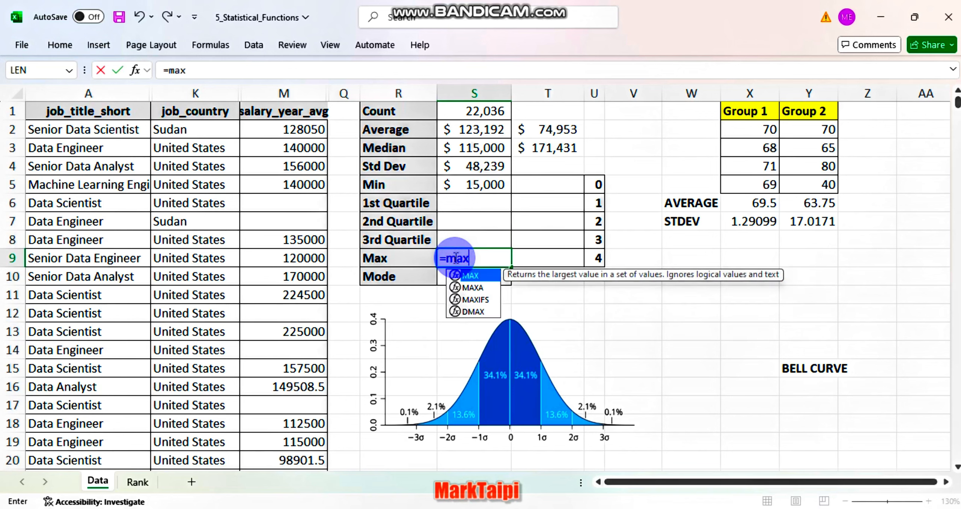
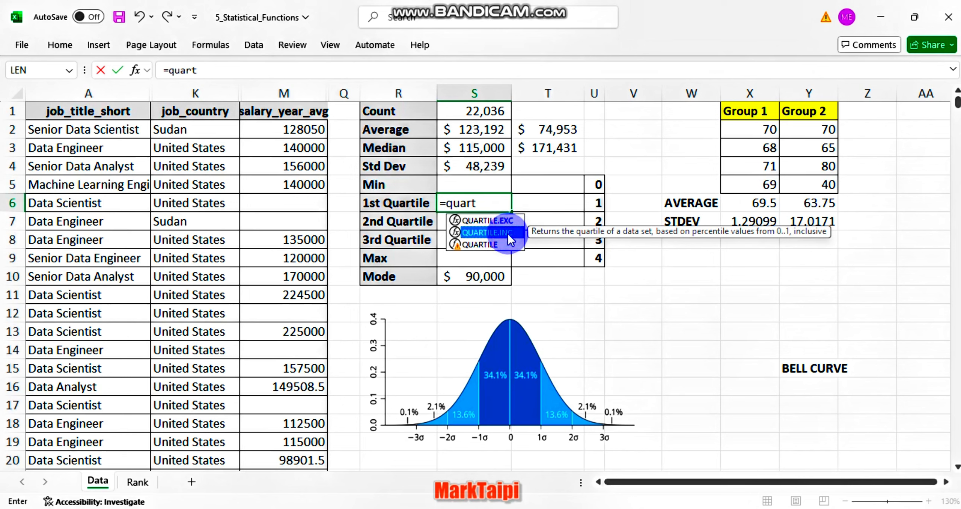
# In S6, calculate the first quartile with =QUARTILE.INC(M:M,U6) and fill the formula over the Min to Max rows, S5 to S9
pyautogui.doubleClick(507, 233)
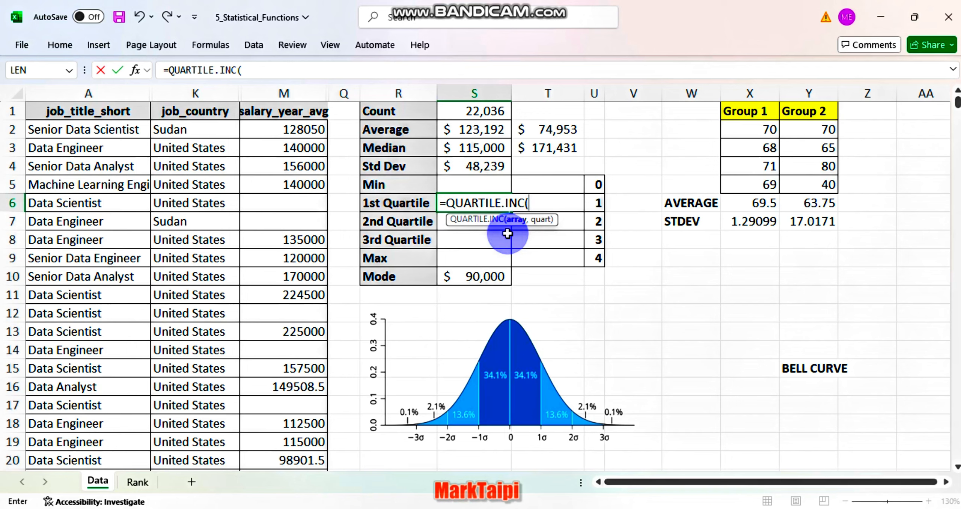
pyautogui.click(296, 98)
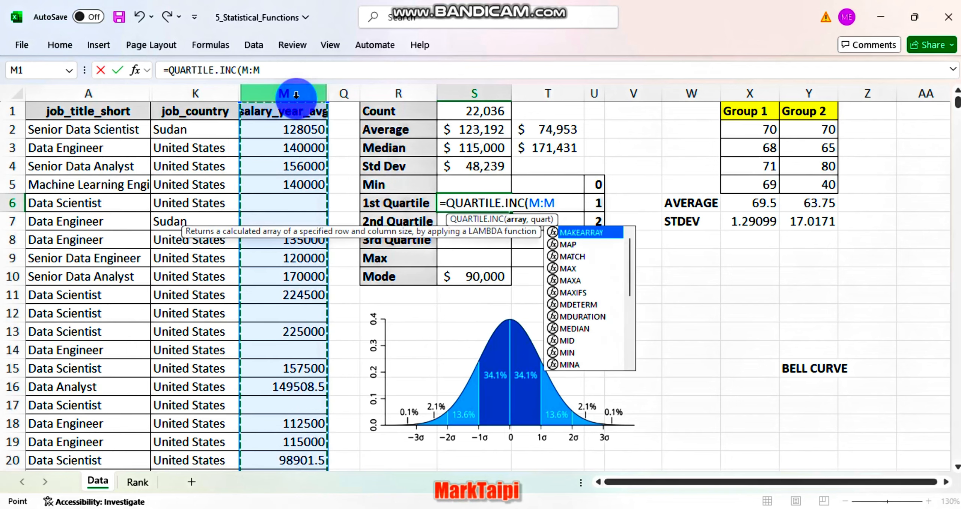
pyautogui.write(',')
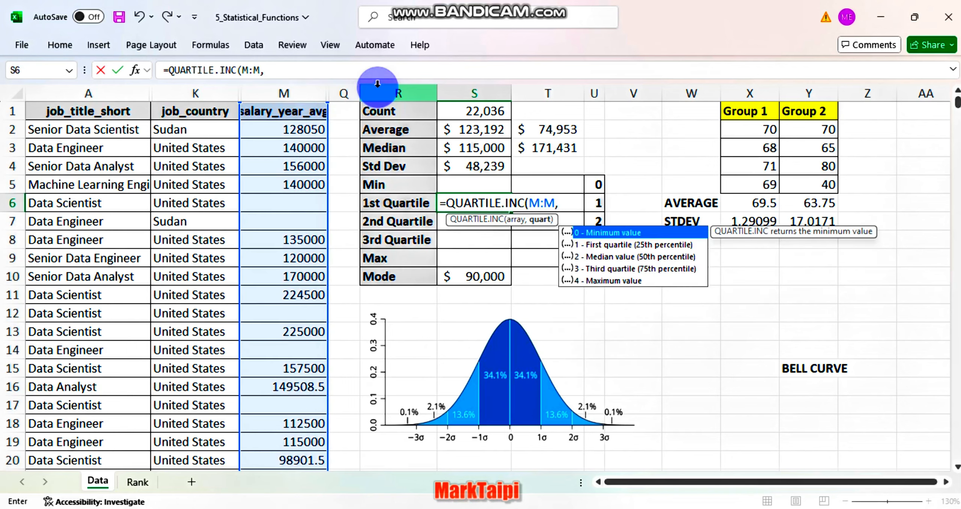
pyautogui.click(596, 204)
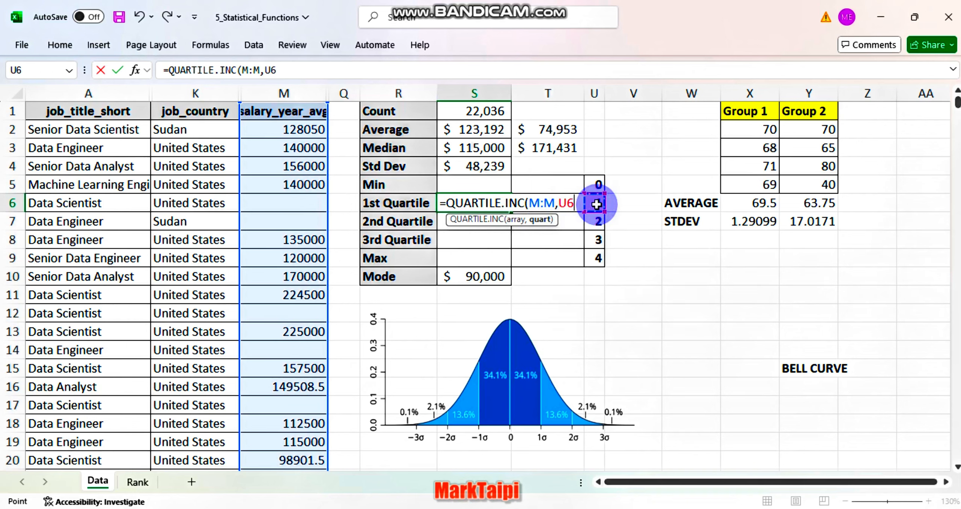
pyautogui.hotkey('ctrl', 'Return')
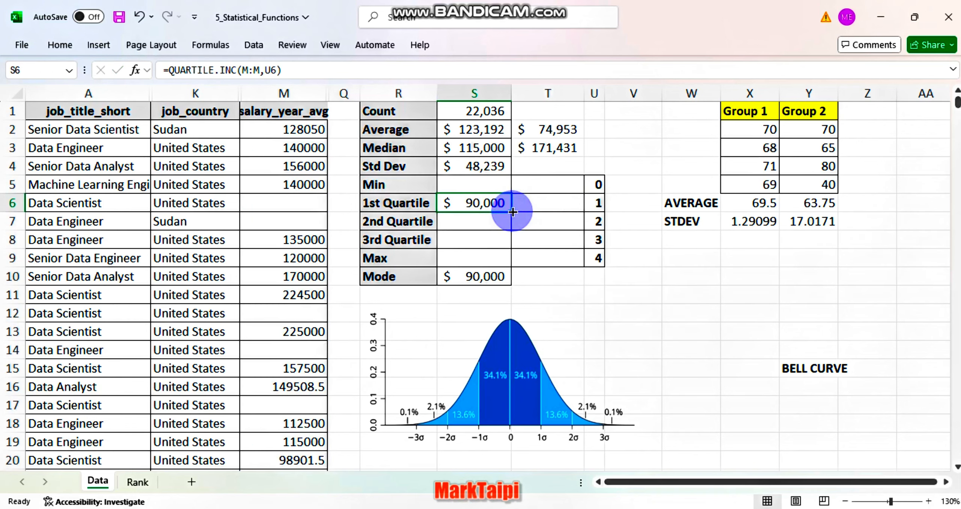
pyautogui.moveTo(512, 212); pyautogui.dragTo(509, 177)
pyautogui.moveTo(511, 212); pyautogui.dragTo(507, 260)
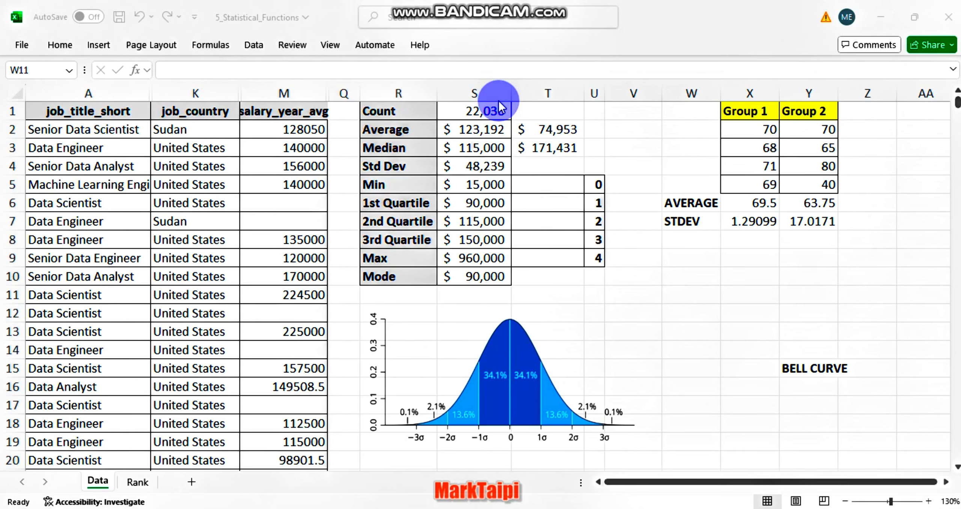
# In T5, enter =QUARTILE.EXC(M:M,U5) for exclusive quartiles and fill the formula down to T9
pyautogui.click(530, 187)
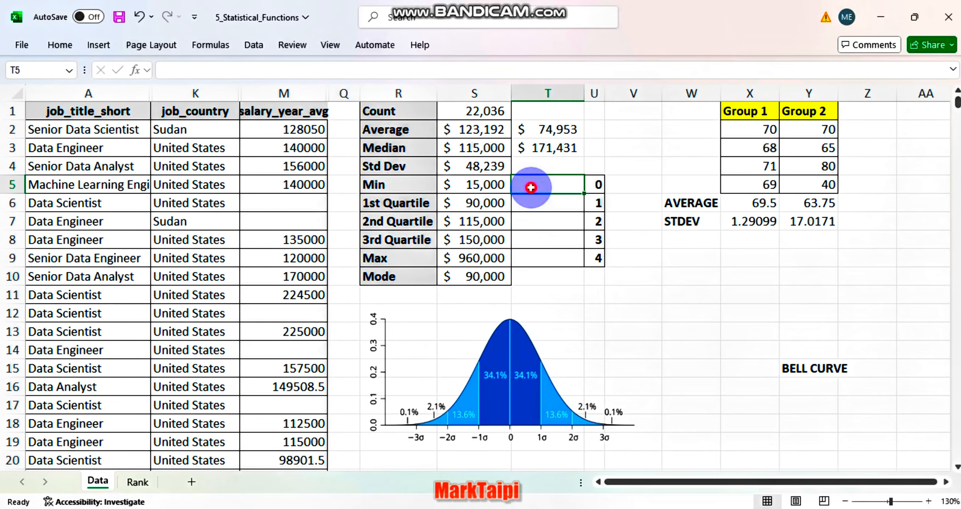
pyautogui.write('=')
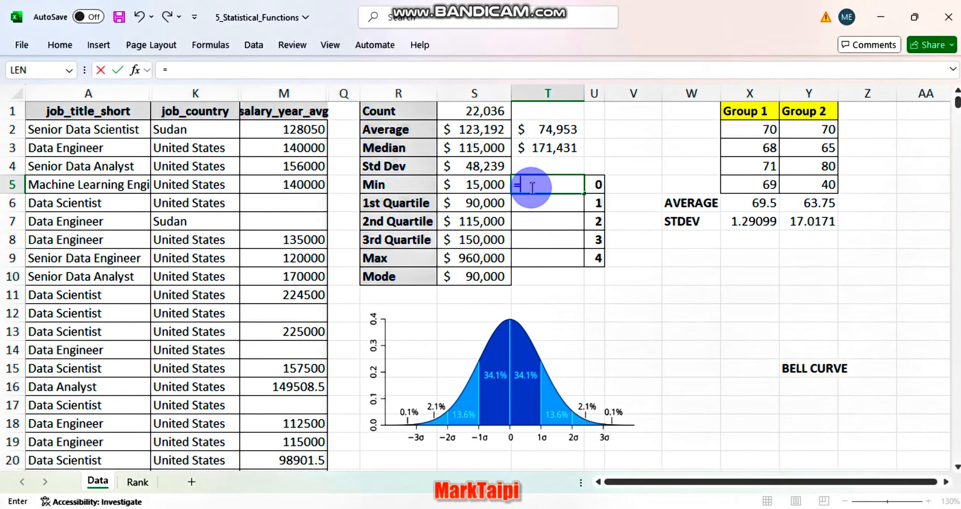
pyautogui.write('QU')
pyautogui.press('Tab')
pyautogui.click(311, 93)
pyautogui.write(',')
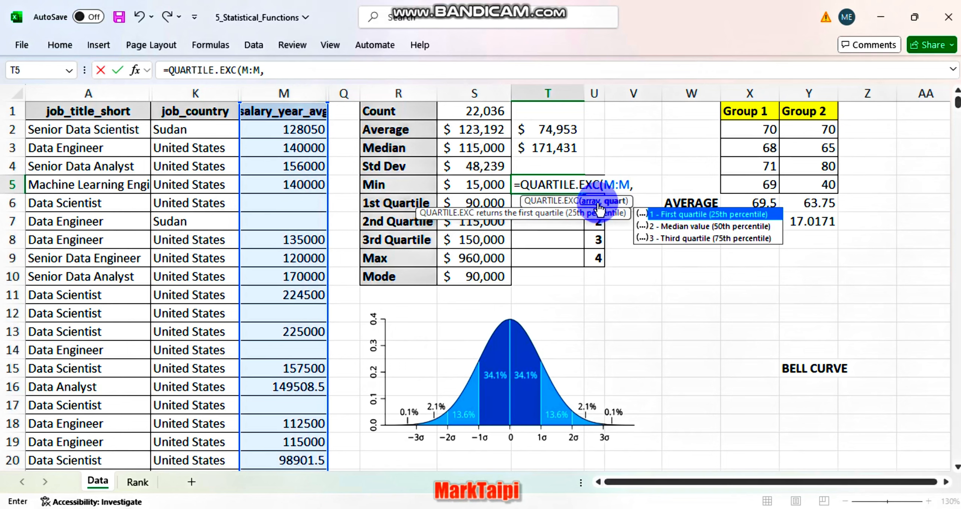
pyautogui.click(597, 186)
pyautogui.press('Return')
pyautogui.click(579, 186)
pyautogui.moveTo(585, 194); pyautogui.dragTo(584, 266)
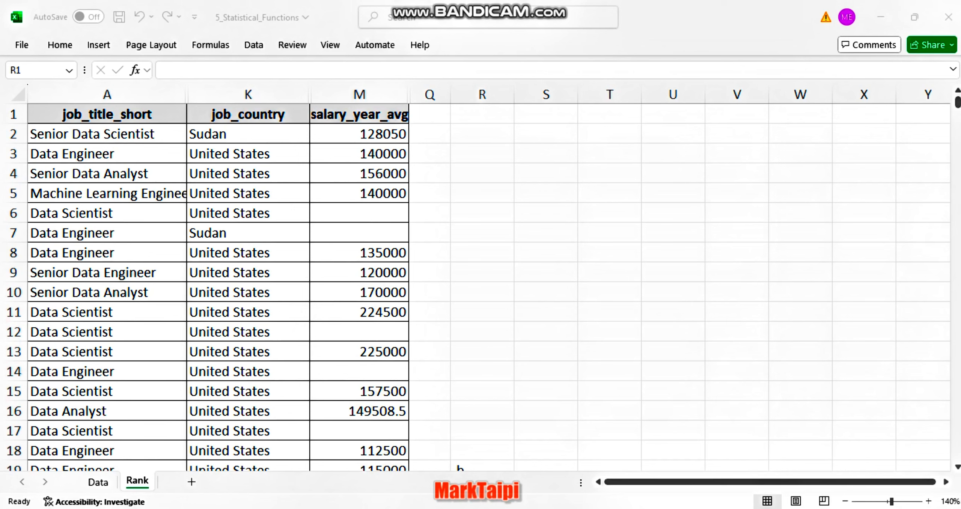
# On the Rank sheet, enter the header "Job Titles" in cell R1
pyautogui.click(468, 112)
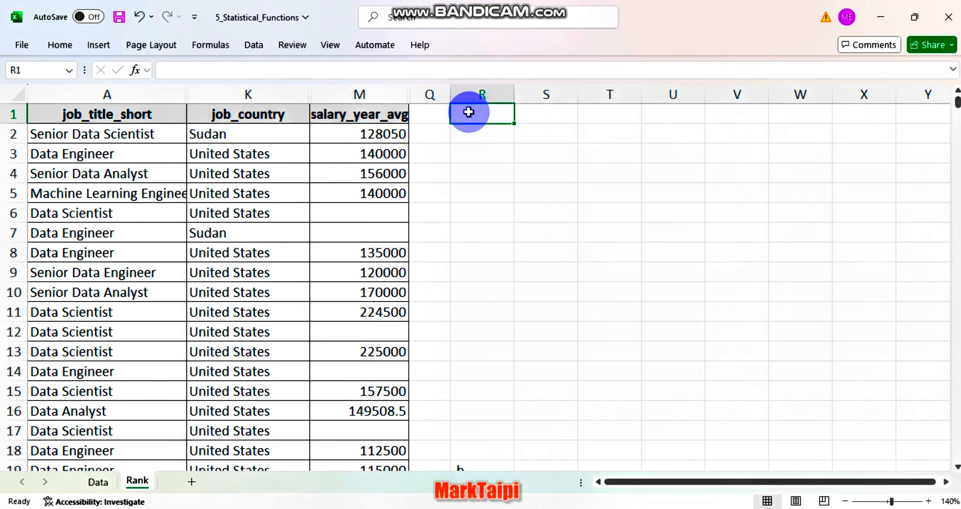
pyautogui.write('J')
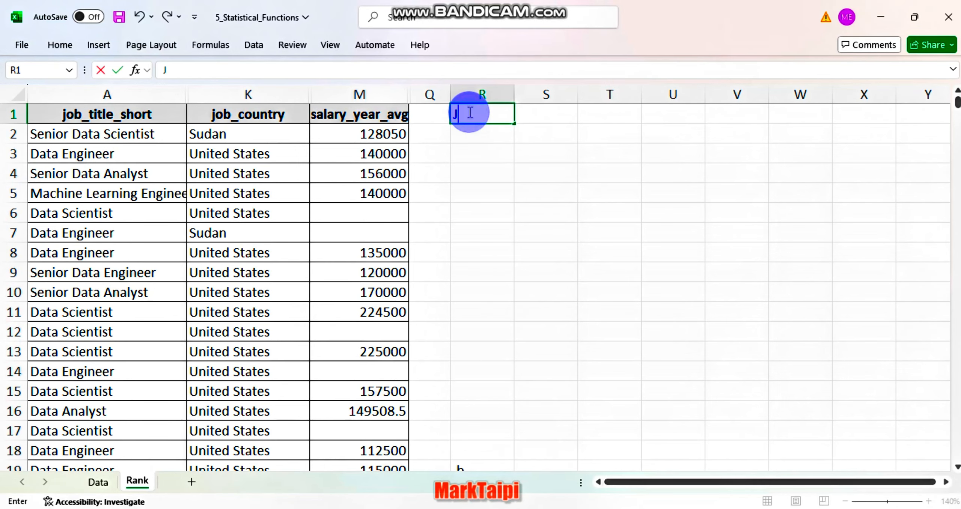
pyautogui.press('BackSpace')
pyautogui.press('capslock')
pyautogui.write('Job Titles')
pyautogui.press('Return')
# In R2, list the distinct job titles with =UNIQUE(A2:A32673) and fit column R's width to its contents
pyautogui.write('=UNIQUE(A2:A32673)')
pyautogui.press('Return')
pyautogui.doubleClick(514, 94)
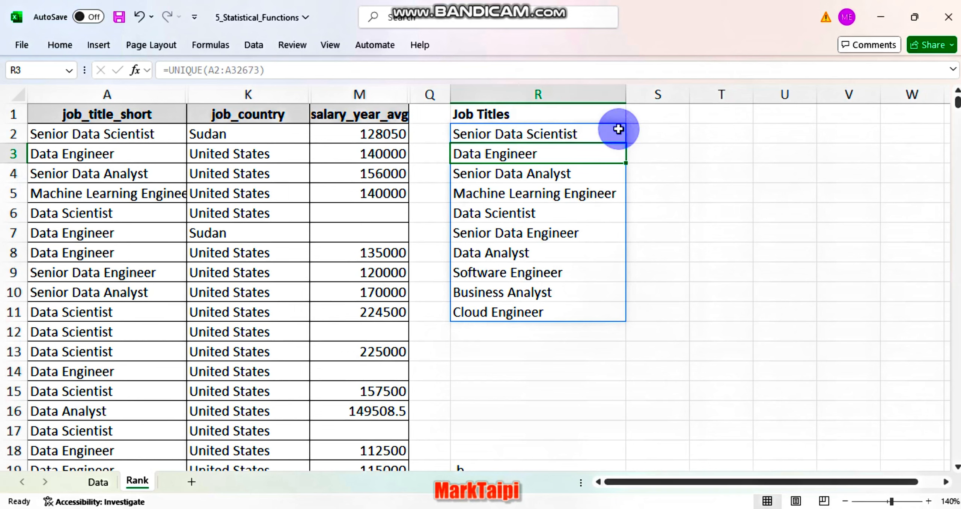
# Enter the header "Average Salaries" in cell S1 and fit column S's width to it
pyautogui.click(646, 118)
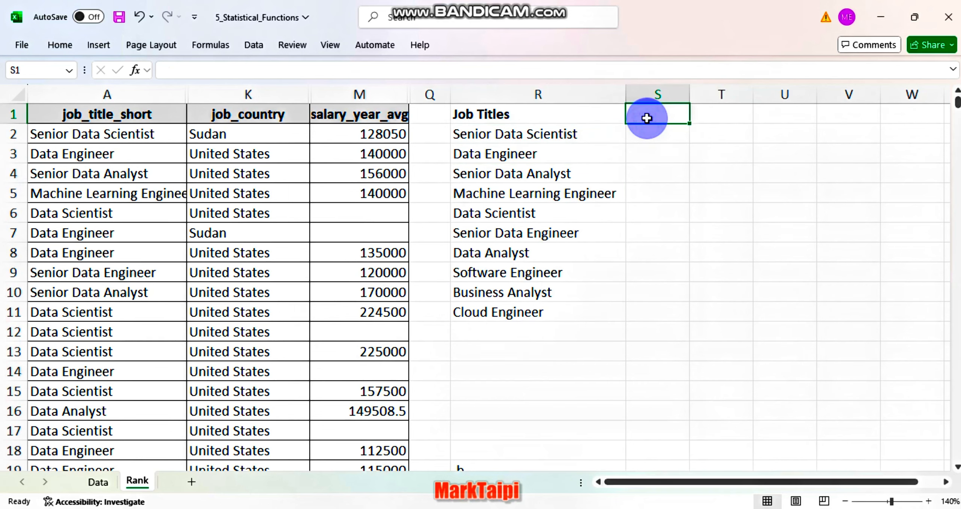
pyautogui.write('Average Salaries')
pyautogui.press('Return')
pyautogui.doubleClick(690, 94)
# In S2, average the salaries for the job title with =AVERAGEIF(A:A,R2,M:M) and fill the formula down to S11
pyautogui.write('=AVERAGEIF(')
pyautogui.click(141, 95)
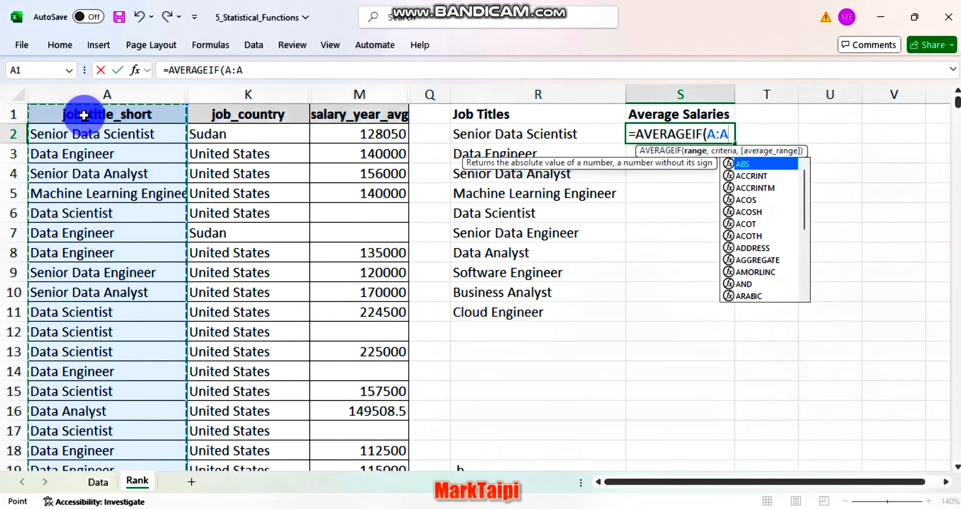
pyautogui.write(',')
pyautogui.click(495, 133)
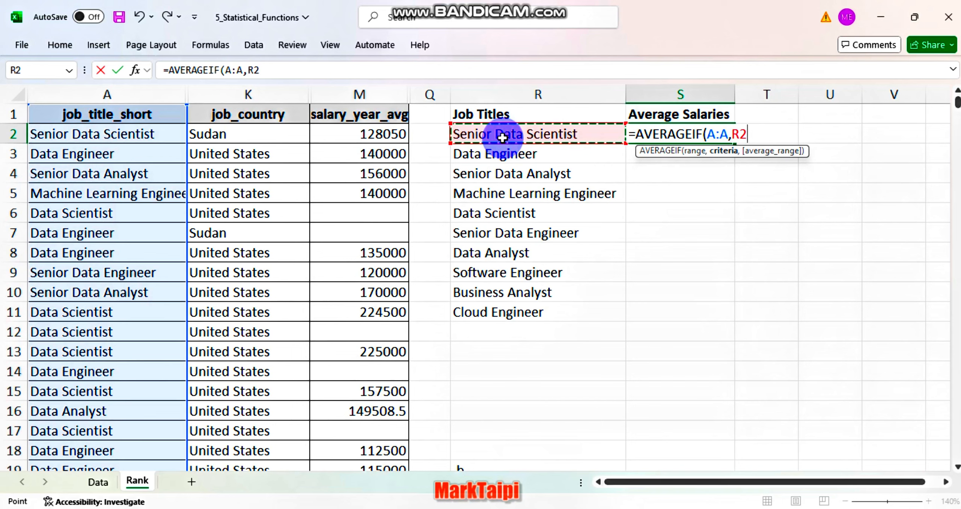
pyautogui.write(',')
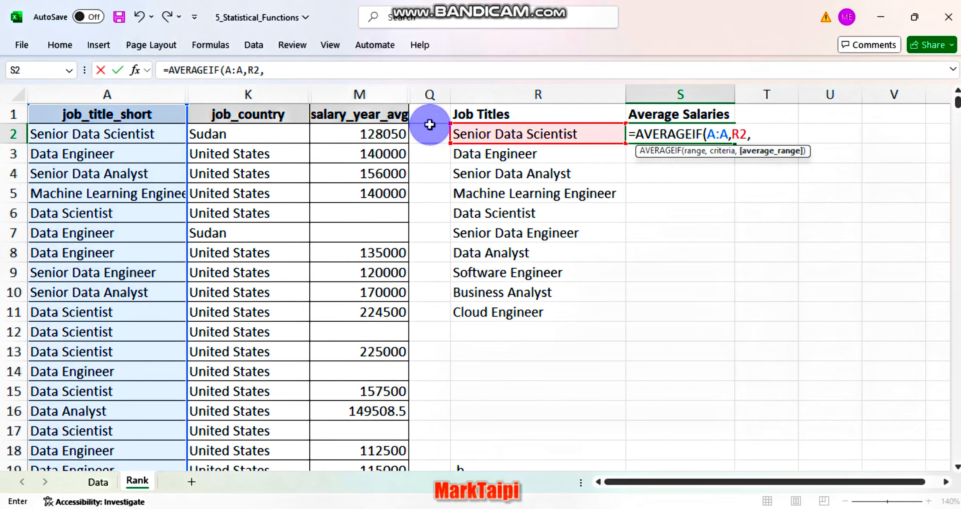
pyautogui.click(360, 94)
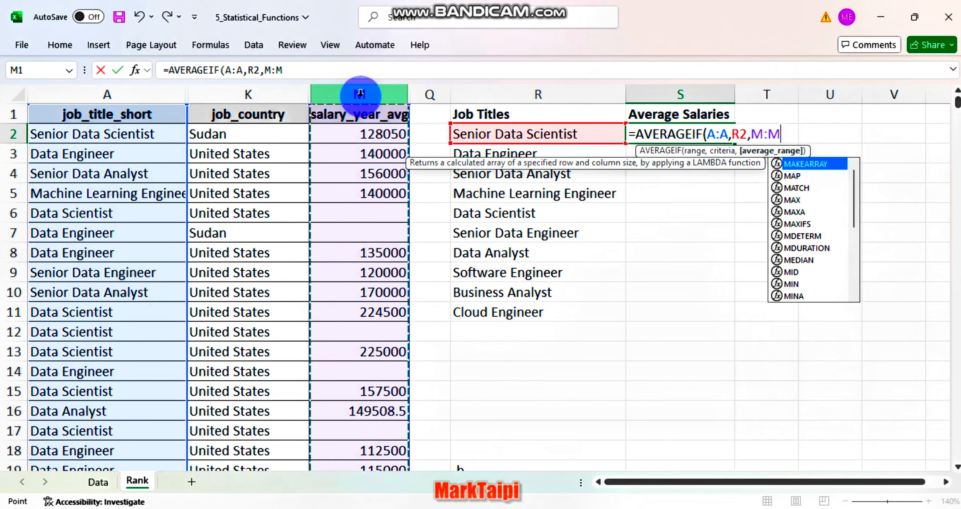
pyautogui.write(')')
pyautogui.press('Return')
pyautogui.click(680, 134)
pyautogui.doubleClick(735, 144)
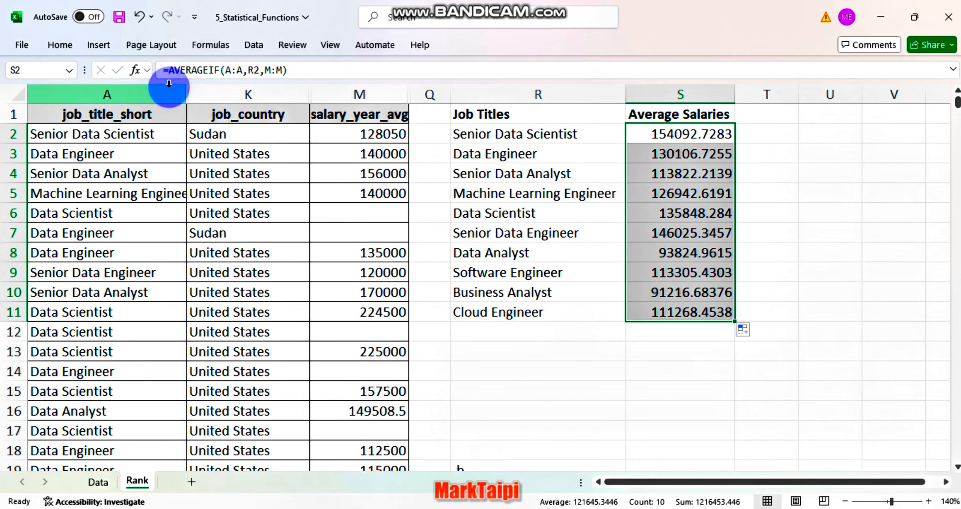
# Format the average salaries in S2:S11 as US dollar accounting values without decimal places
pyautogui.click(60, 45)
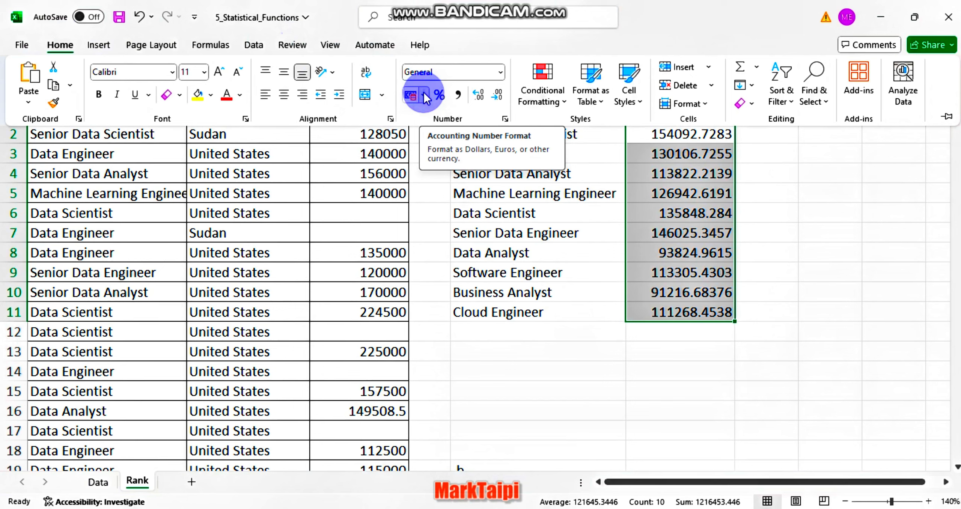
pyautogui.click(424, 91)
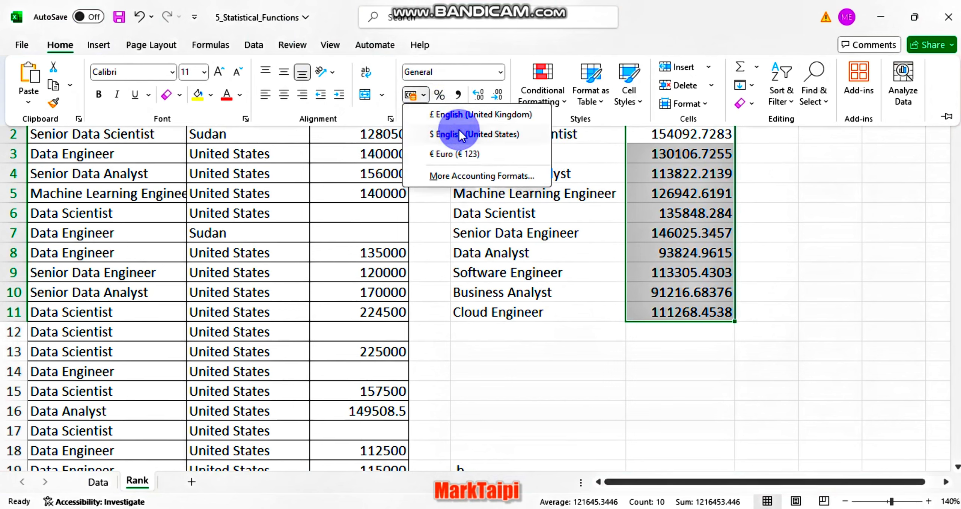
pyautogui.click(465, 134)
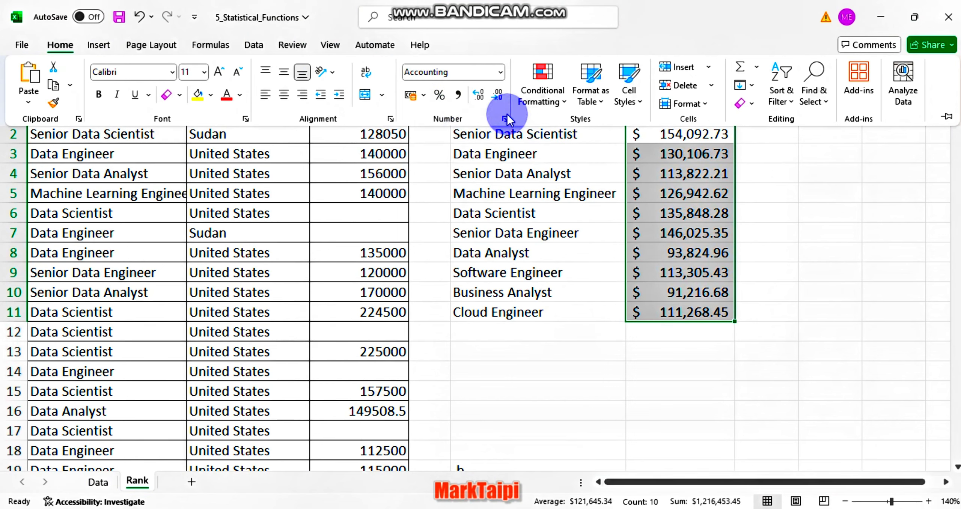
pyautogui.click(498, 95)
pyautogui.click(498, 95)
# Under a "Rank" header in column T, enter =RANK(S2,S2:S11,0) in T2 through the function arguments and fill it down to T11
pyautogui.click(766, 134)
pyautogui.write('=RANK(')
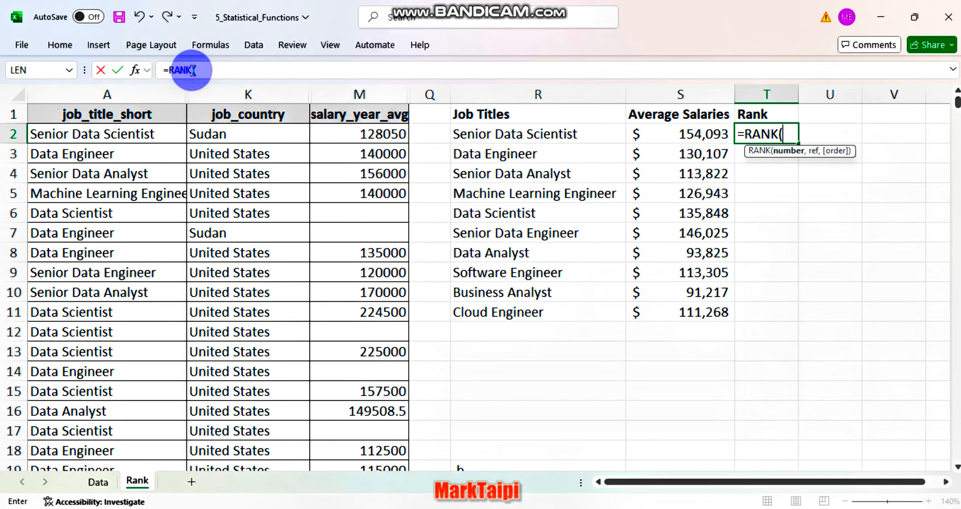
pyautogui.click(145, 70)
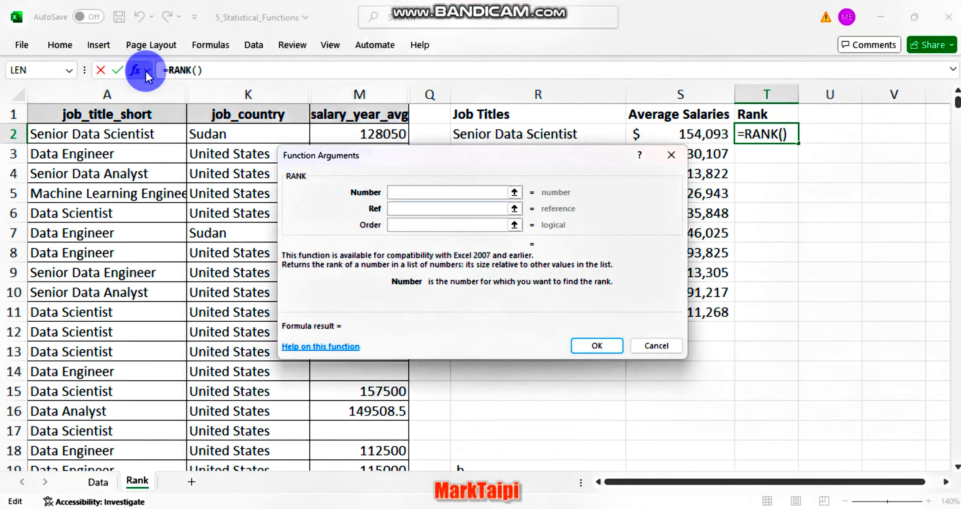
pyautogui.click(404, 211)
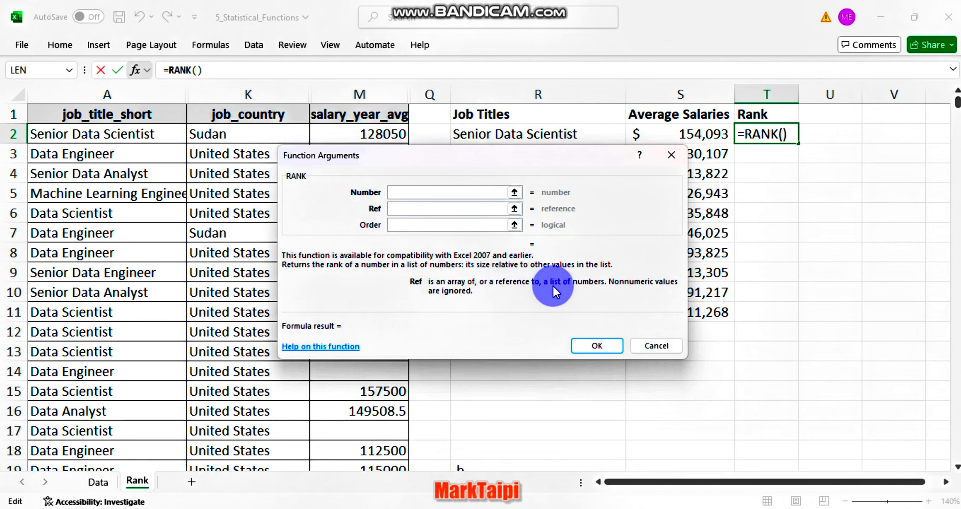
pyautogui.click(447, 192)
pyautogui.click(698, 134)
pyautogui.moveTo(706, 134); pyautogui.dragTo(706, 312)
pyautogui.write('0')
pyautogui.click(597, 345)
pyautogui.doubleClick(798, 144)
# Make the RANK range in T2 absolute as $S$2:$S$11 and fill the corrected formula down to T11
pyautogui.doubleClick(767, 134)
pyautogui.moveTo(842, 134); pyautogui.dragTo(803, 135)
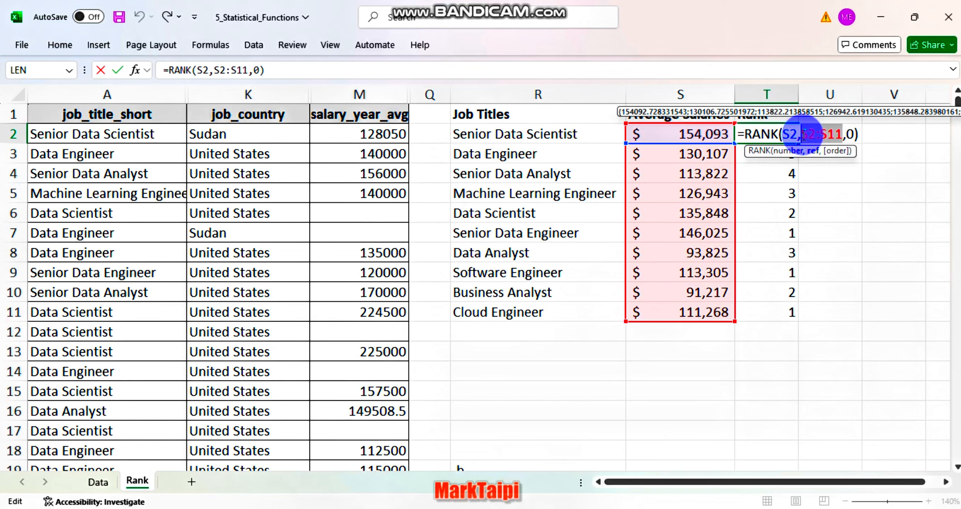
pyautogui.press('F4')
pyautogui.press('Return')
pyautogui.click(766, 134)
pyautogui.doubleClick(799, 144)
pyautogui.doubleClick(780, 134)
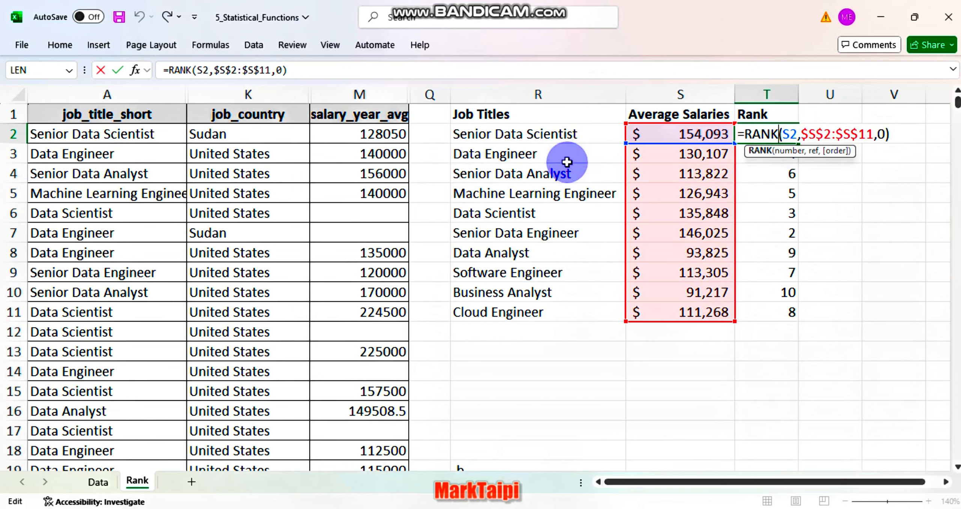
pyautogui.press('Escape')
pyautogui.click(657, 355)
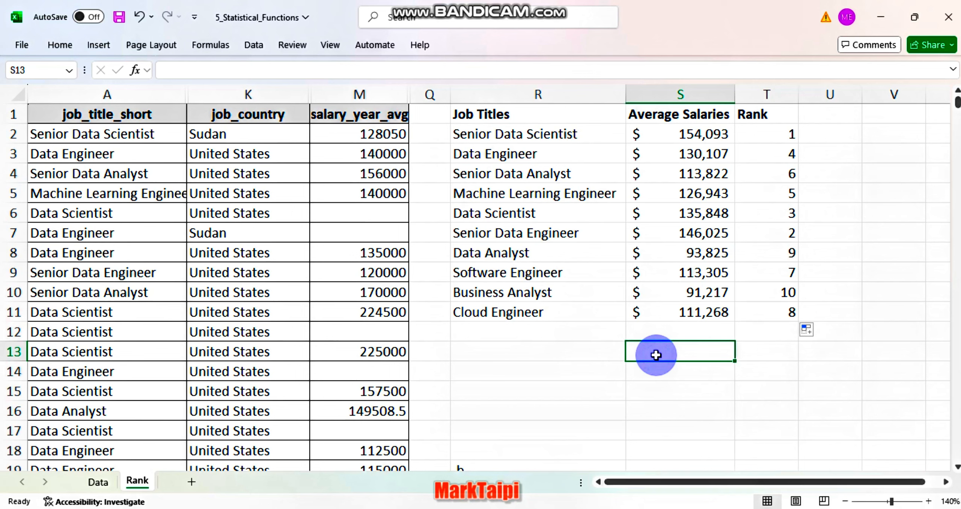
# Insert a 2-D bar chart of the average salaries by job title from R1:S11
pyautogui.moveTo(490, 108); pyautogui.dragTo(702, 312)
pyautogui.click(99, 45)
pyautogui.click(323, 71)
pyautogui.click(331, 204)
# Shrink the bar chart and move it to the empty columns beside the Rank column, starting around column U
pyautogui.moveTo(251, 144); pyautogui.dragTo(334, 178)
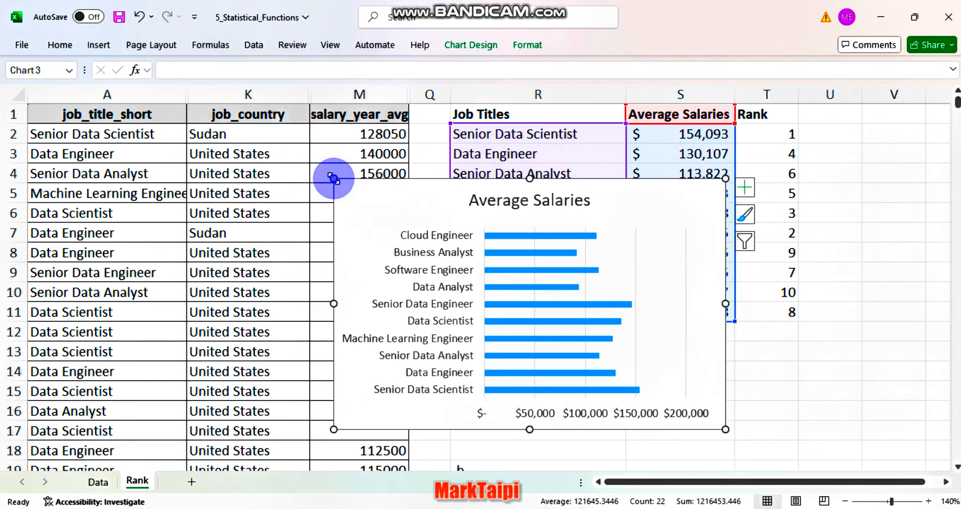
pyautogui.moveTo(387, 199); pyautogui.dragTo(901, 117)
pyautogui.hscroll(5, 611, 266)
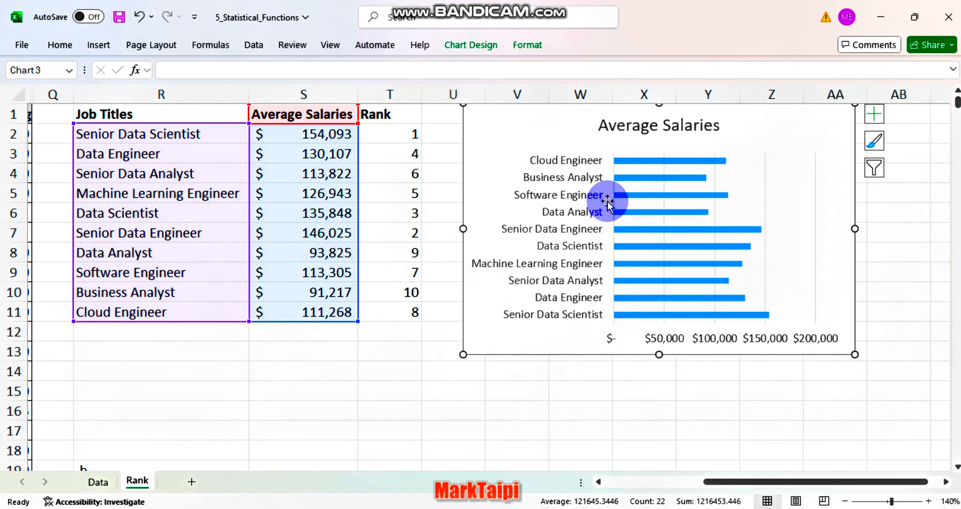
# Change the chart title to "Which Data Science Jobs are Top Paying?"
pyautogui.click(642, 127)
pyautogui.tripleClick(641, 126)
pyautogui.write('Which Data Science Jobs are Top Paying?')
# Format the whole chart title as bold red text at font size 12
pyautogui.hotkey('ctrl', 'a')
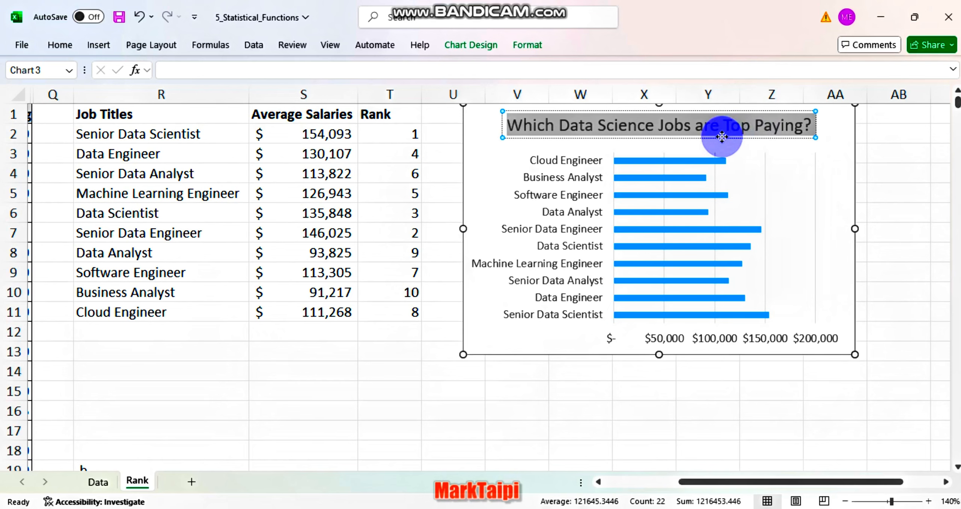
pyautogui.hotkey('ctrl', 'b')
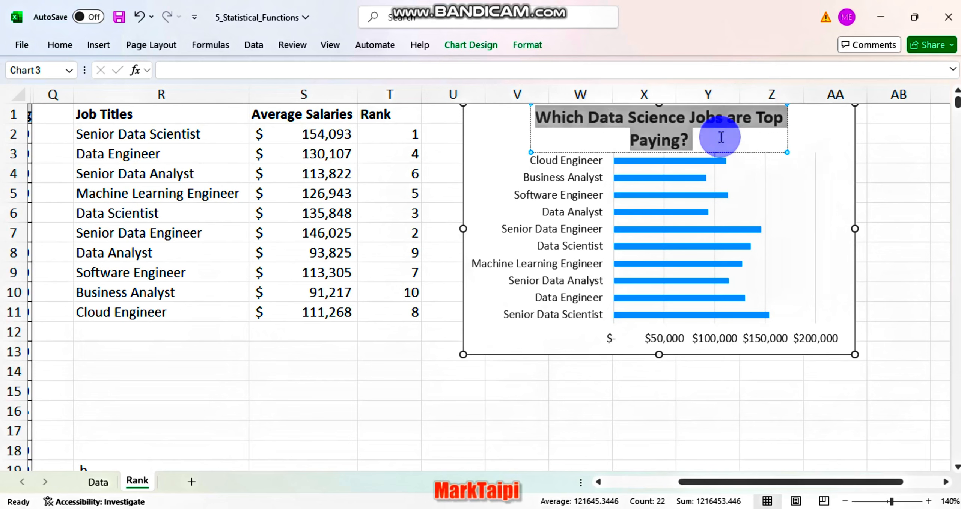
pyautogui.click(60, 43)
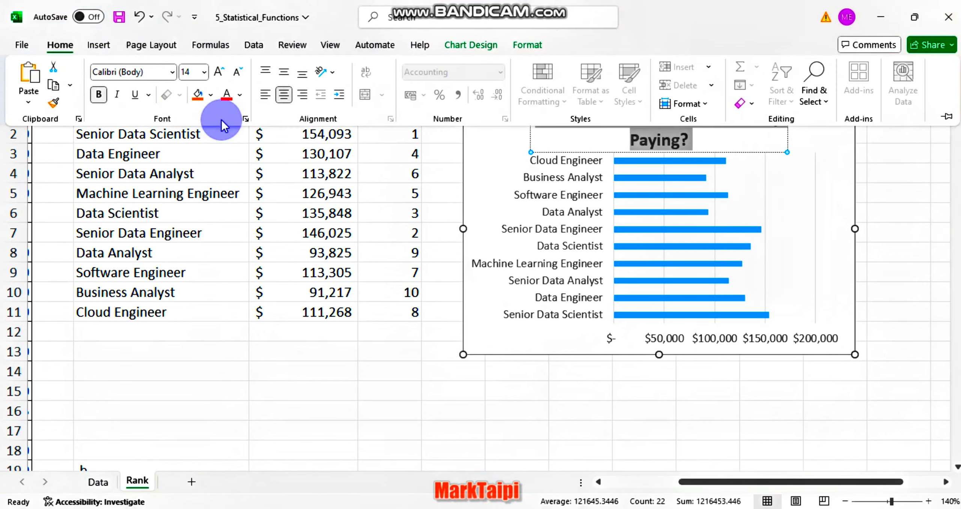
pyautogui.click(226, 97)
pyautogui.click(236, 71)
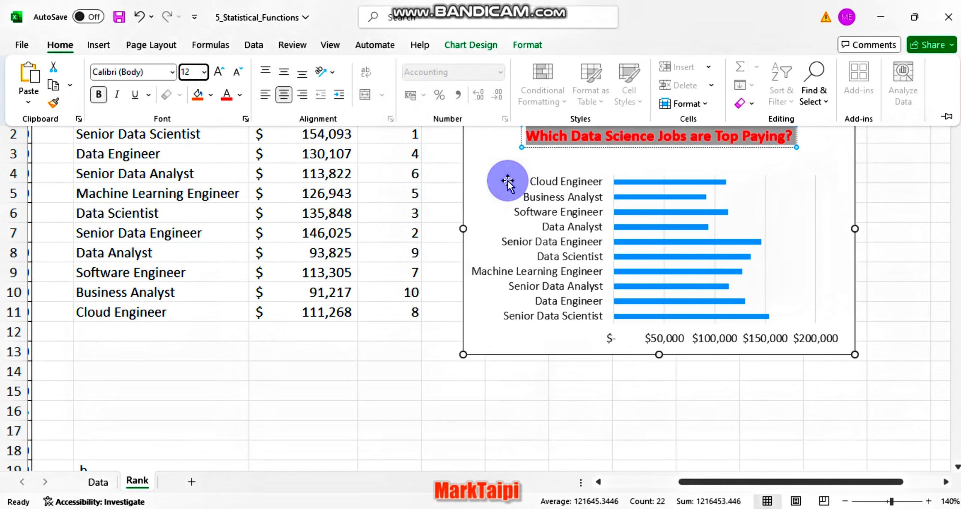
pyautogui.click(755, 170)
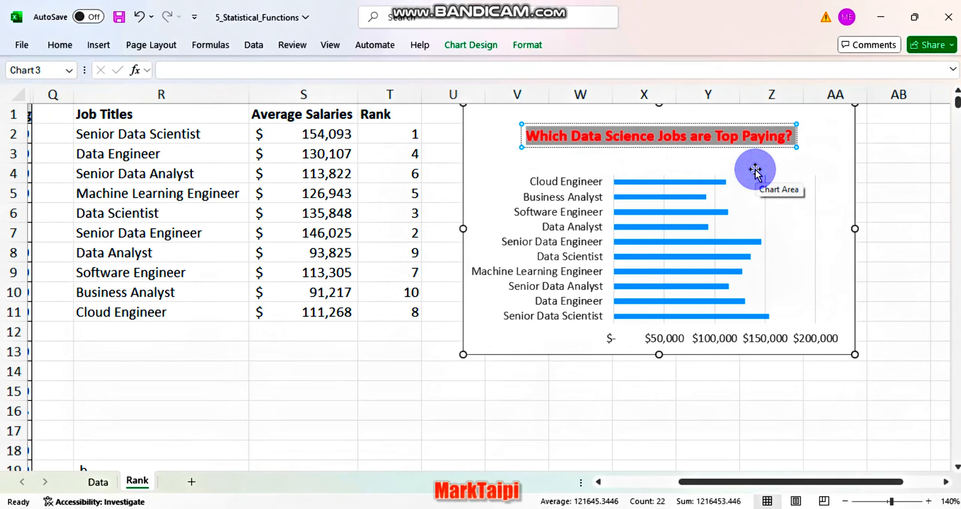
# Make the job title labels on the bar chart's vertical axis bold
pyautogui.click(570, 173)
pyautogui.click(563, 164)
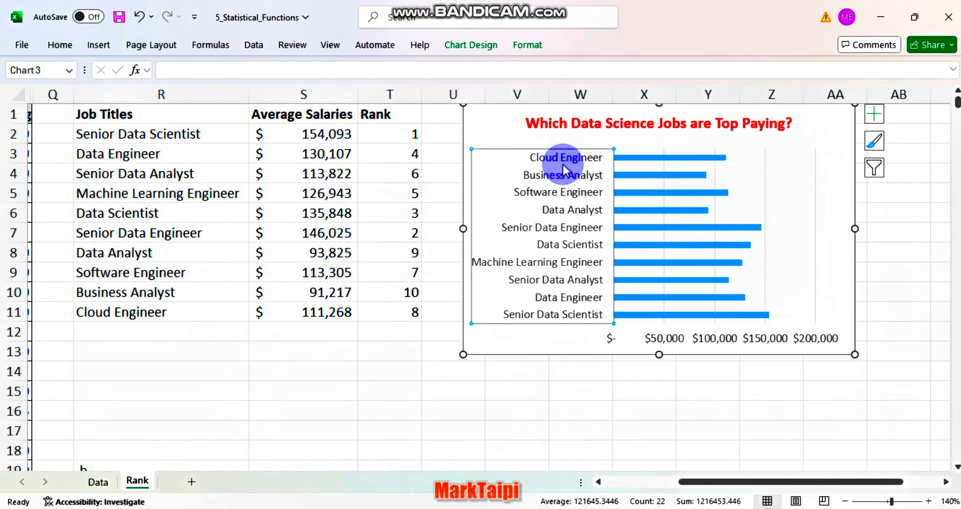
pyautogui.hotkey('ctrl', 'b')
# Remove the gridlines from the bar chart and deselect the chart
pyautogui.hscroll(3, 822, 200)
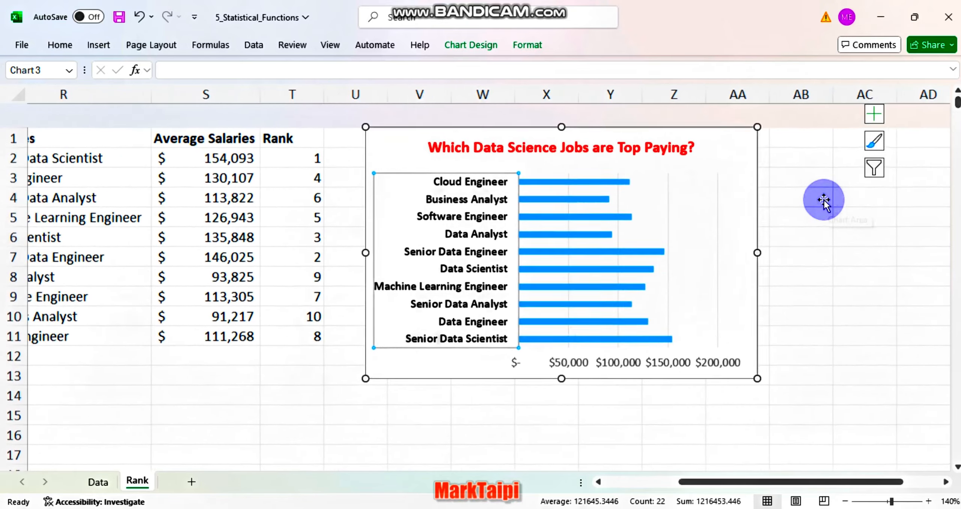
pyautogui.click(768, 115)
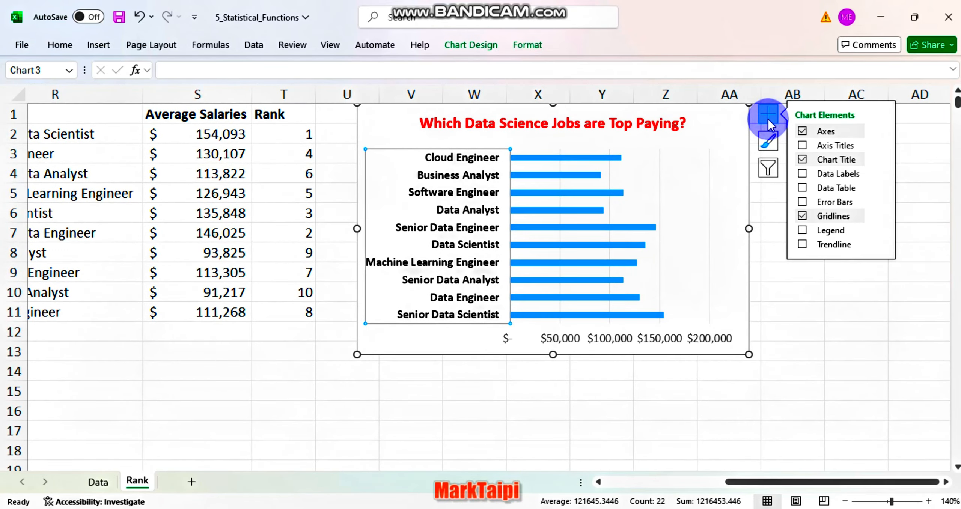
pyautogui.click(809, 216)
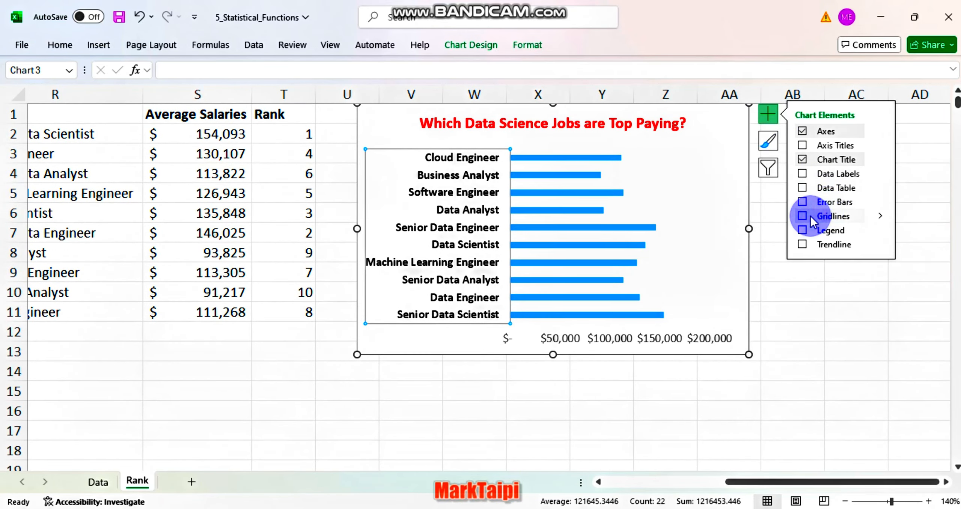
pyautogui.click(702, 378)
pyautogui.click(665, 410)
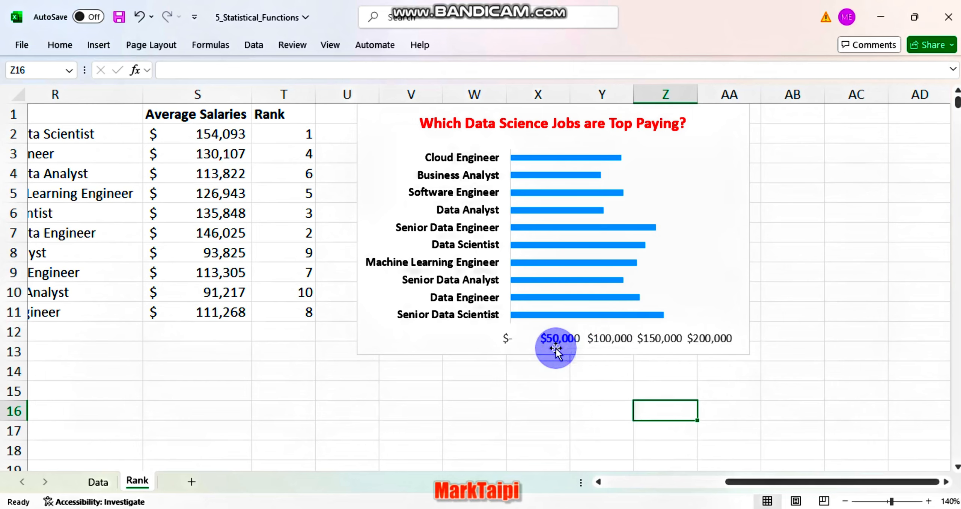
# Apply the custom number format code $0,"K" to the salary labels on the bar chart's horizontal axis
pyautogui.click(608, 340)
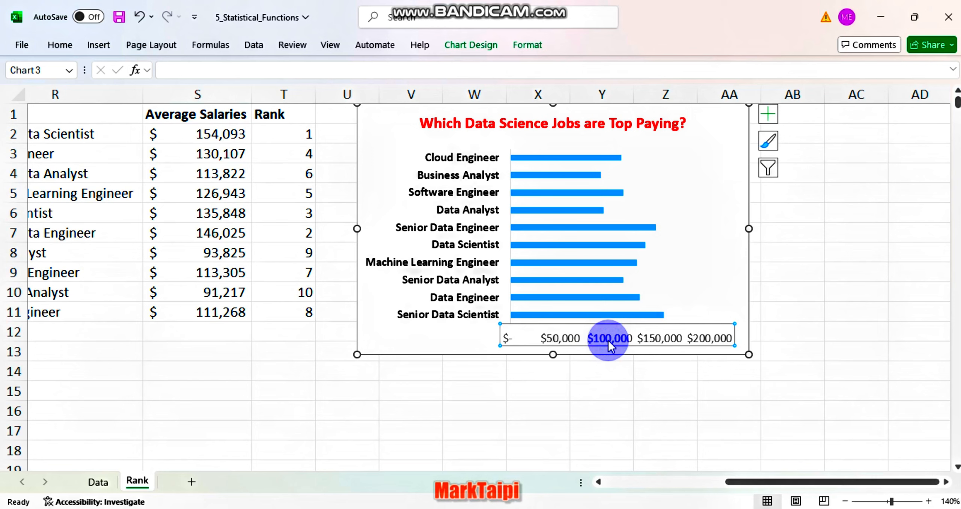
pyautogui.rightClick(609, 341)
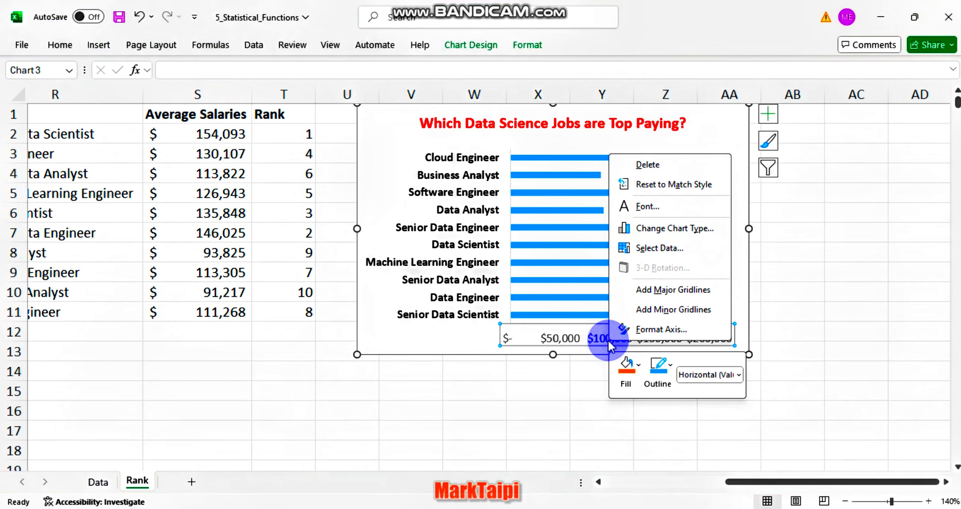
pyautogui.click(661, 329)
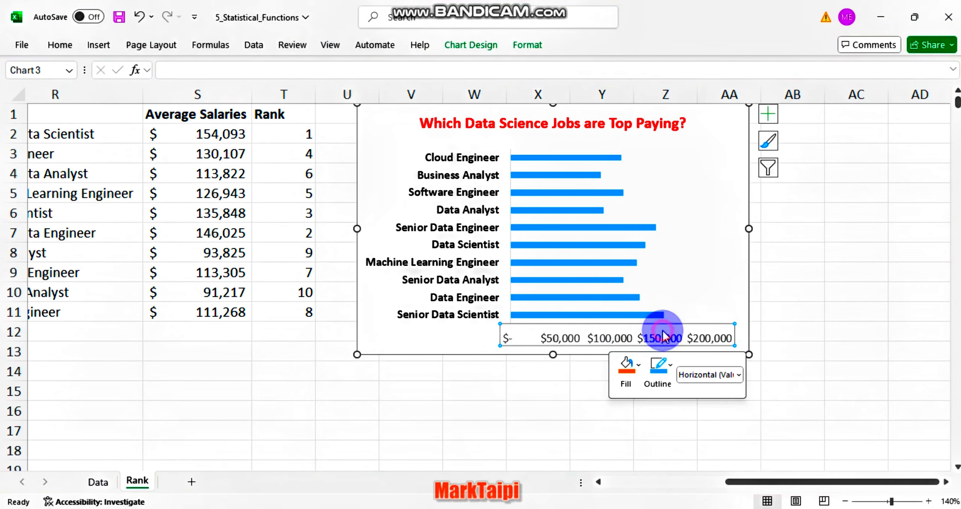
pyautogui.scroll(-3, 845, 376)
pyautogui.click(807, 464)
pyautogui.scroll(-5, 820, 340)
pyautogui.scroll(1, 755, 377)
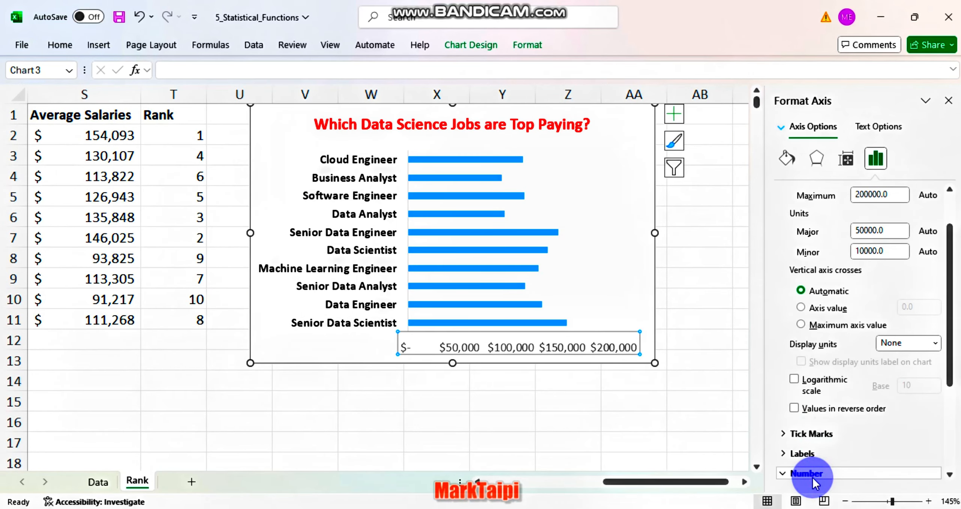
pyautogui.click(813, 478)
pyautogui.scroll(-4, 816, 437)
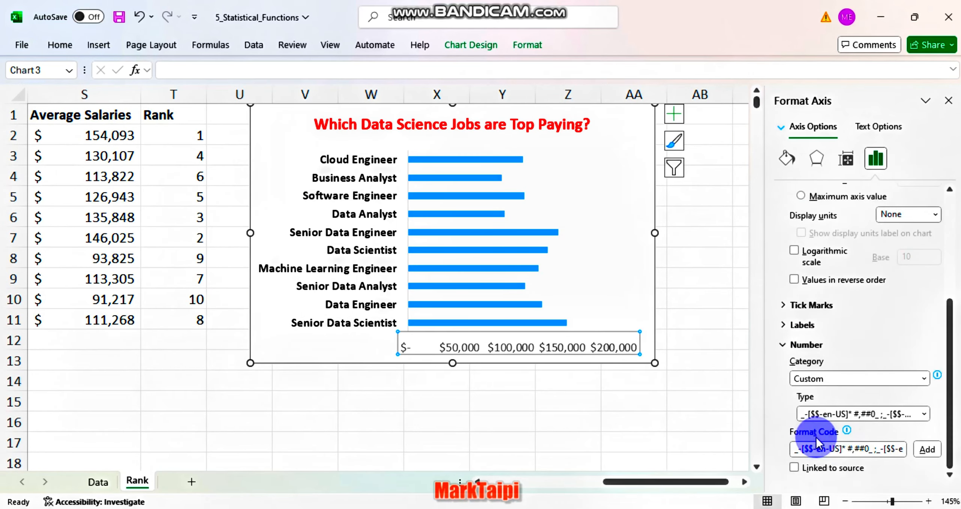
pyautogui.click(842, 448)
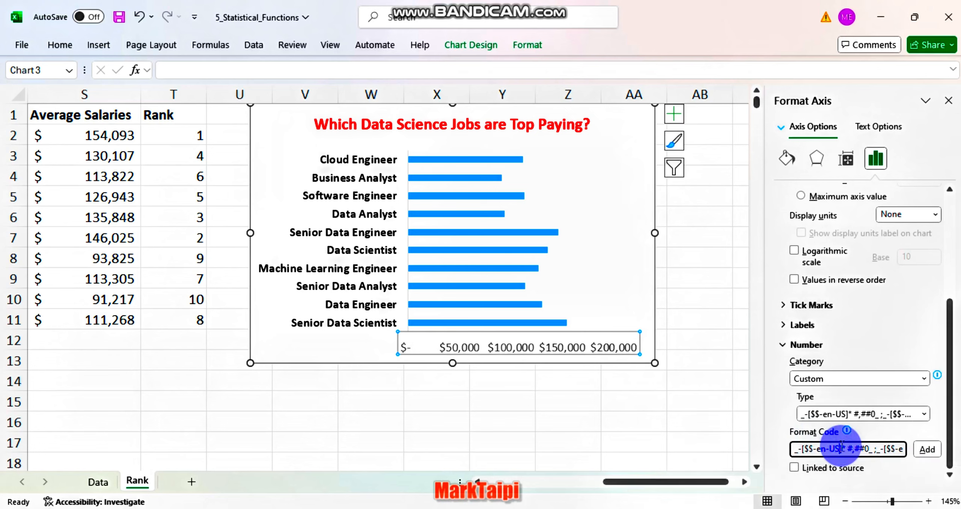
pyautogui.tripleClick(841, 447)
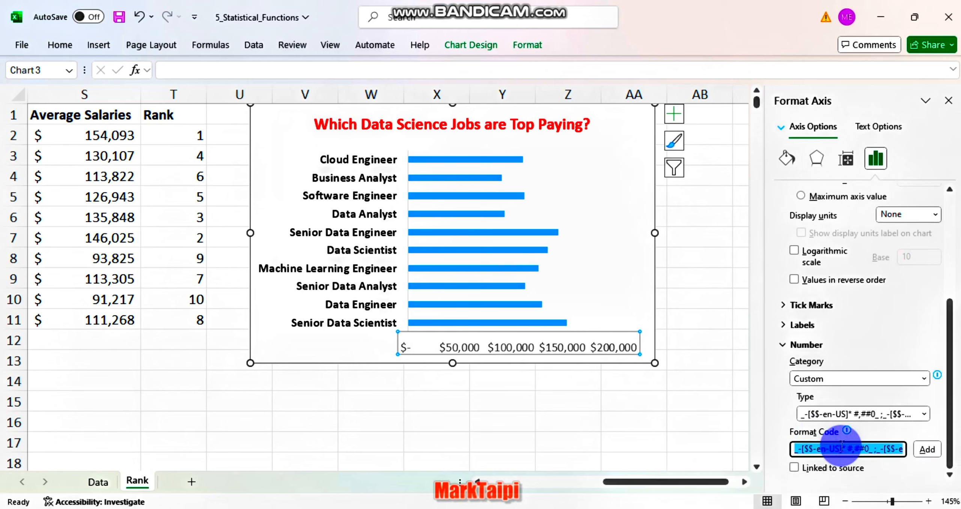
pyautogui.write('$0,"K"')
pyautogui.click(927, 449)
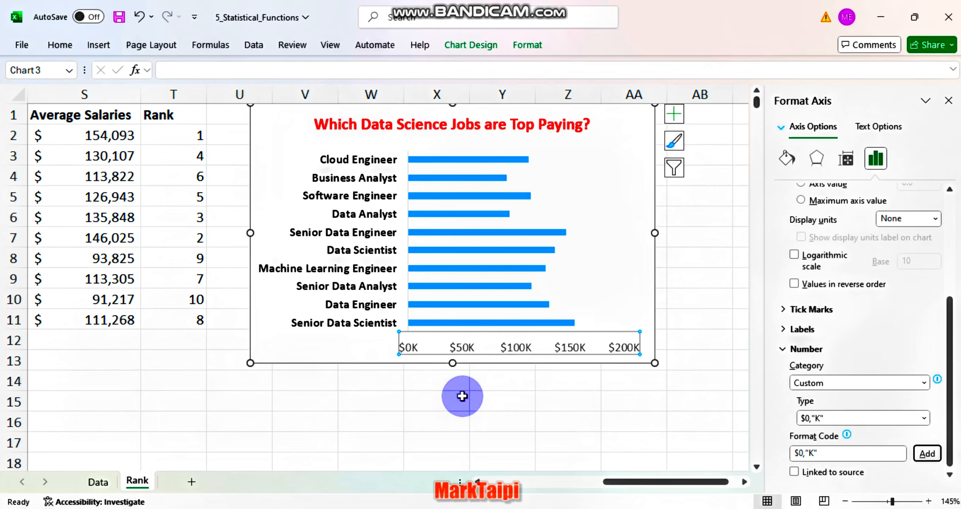